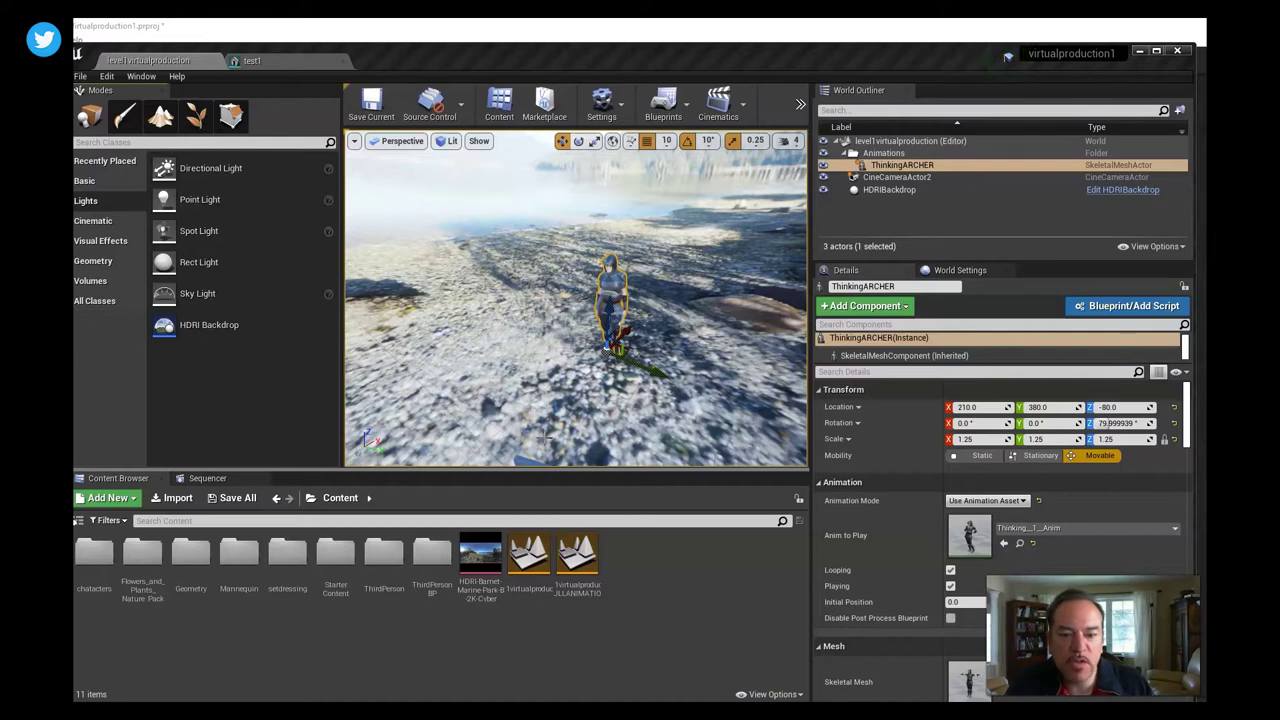
Step: Place a P_Fire emitter from the StarterContent Particles folder in the level and move it to about X 150, Y -240, Z -250
double_click(333, 560)
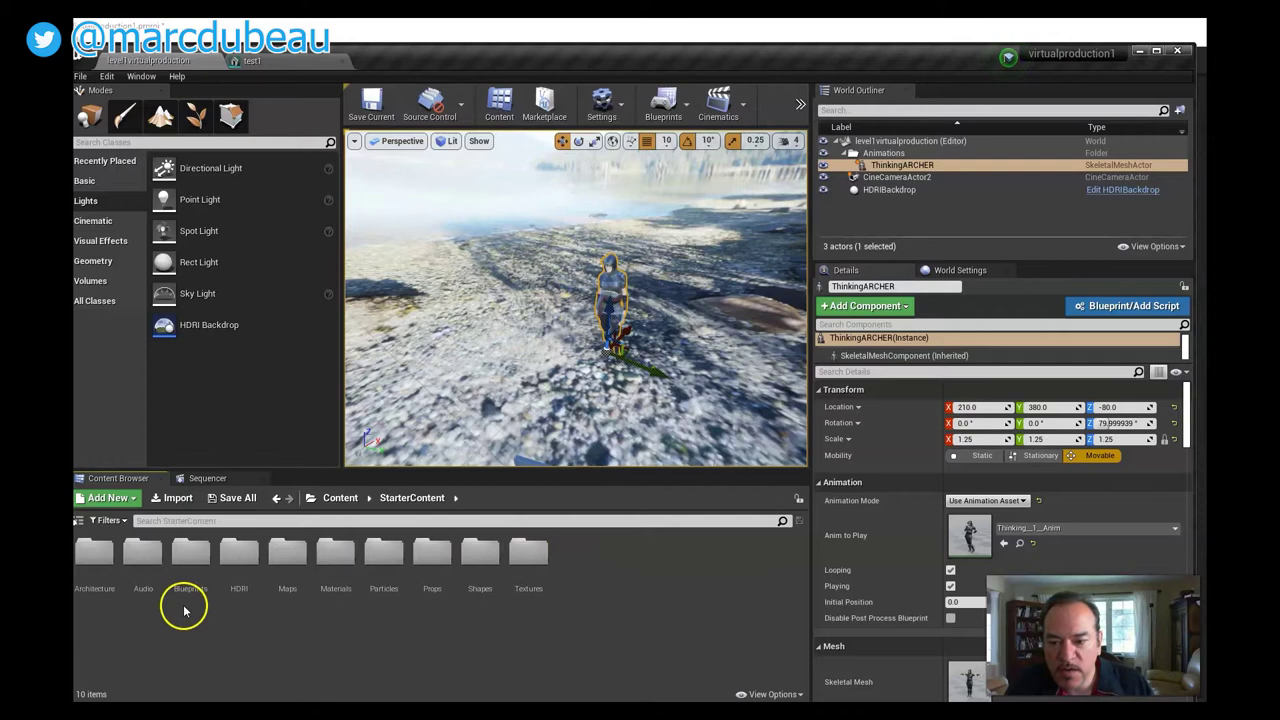
double_click(386, 572)
left_click(400, 603)
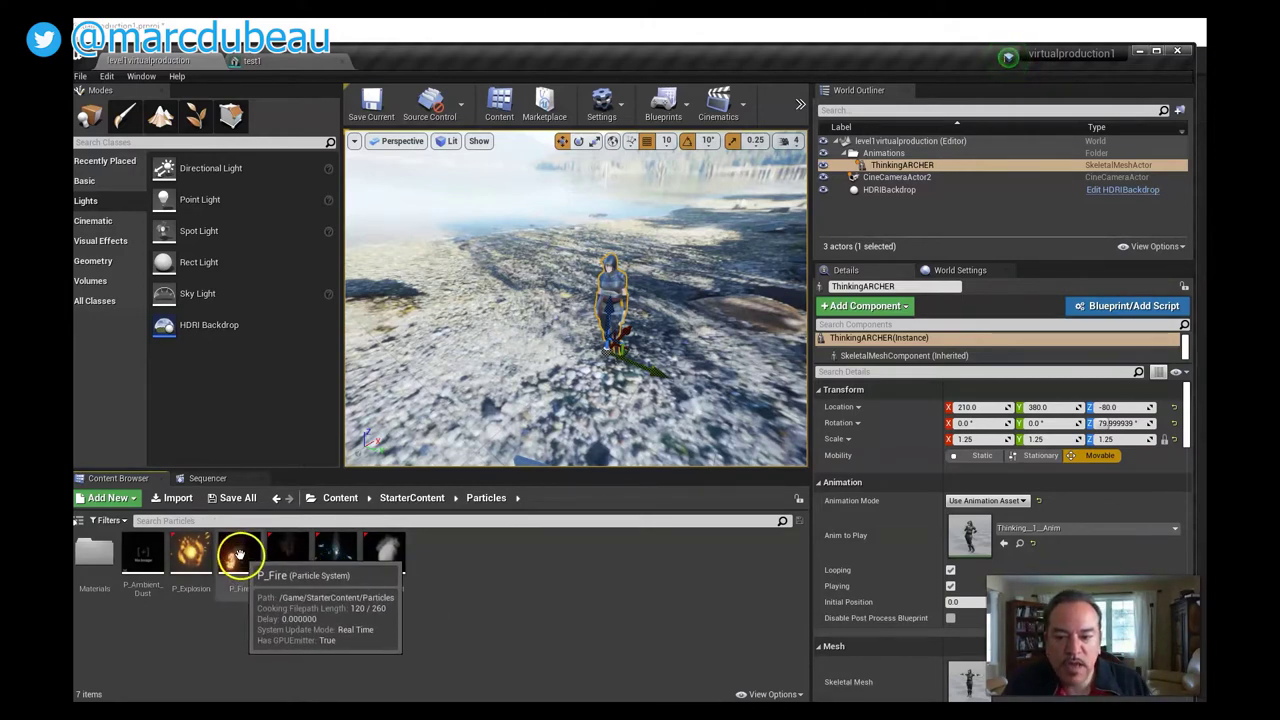
left_click_drag(239, 555, 496, 358)
left_click_drag(490, 309, 491, 300)
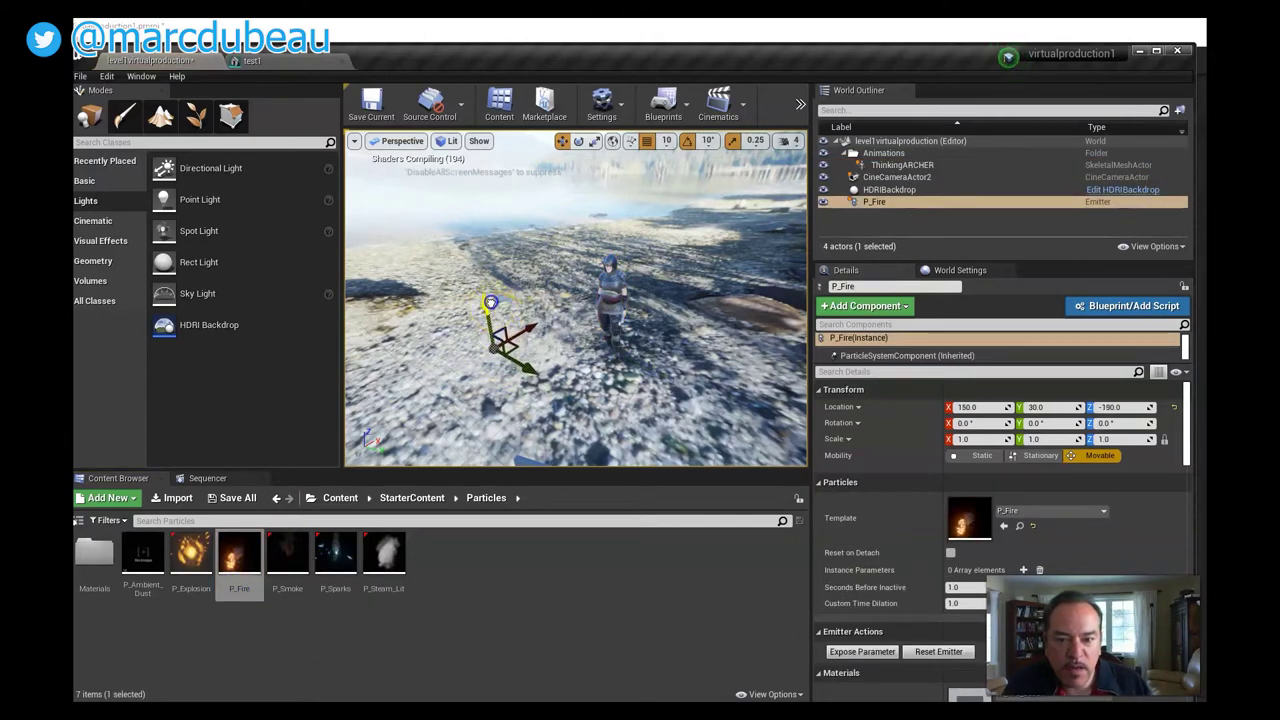
left_click_drag(529, 364, 443, 288)
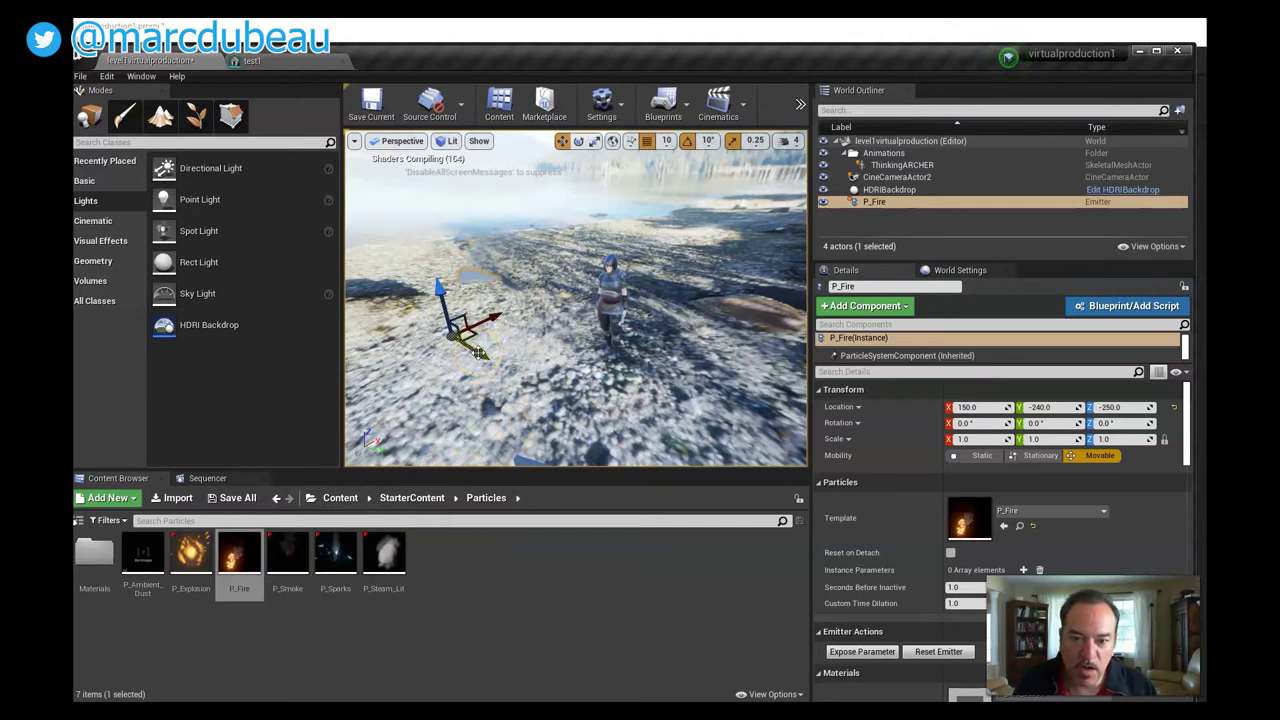
Step: Add four more P_Fire emitters on the ground around and behind the archer, at a height of Z -80
left_click_drag(478, 352, 686, 204, "alt")
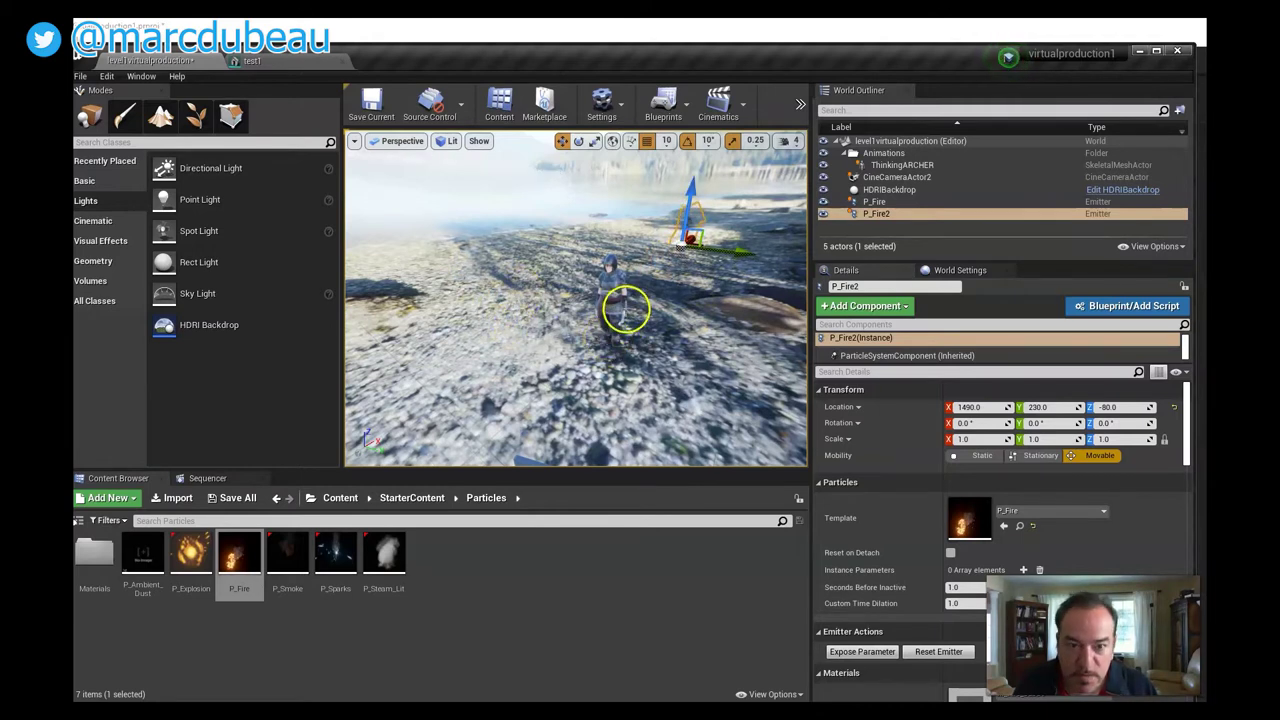
left_click_drag(693, 240, 603, 297, "alt")
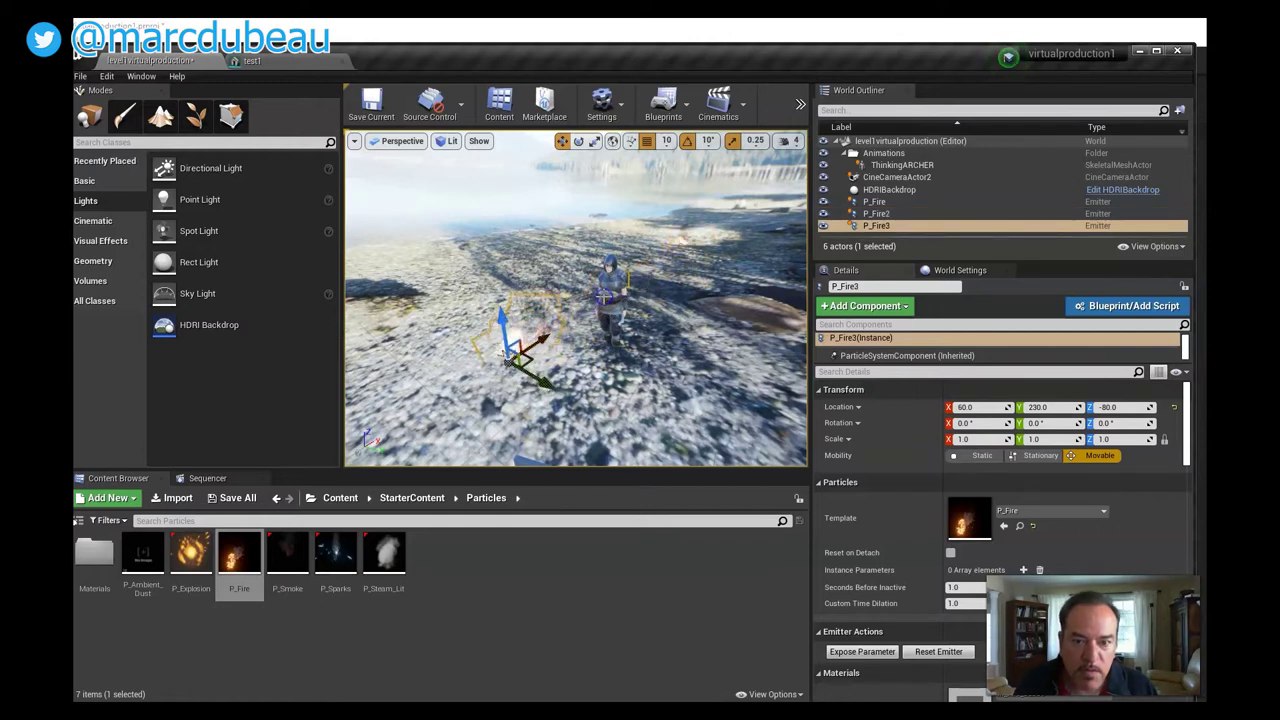
left_click_drag(546, 378, 687, 402)
left_click_drag(600, 388, 655, 382)
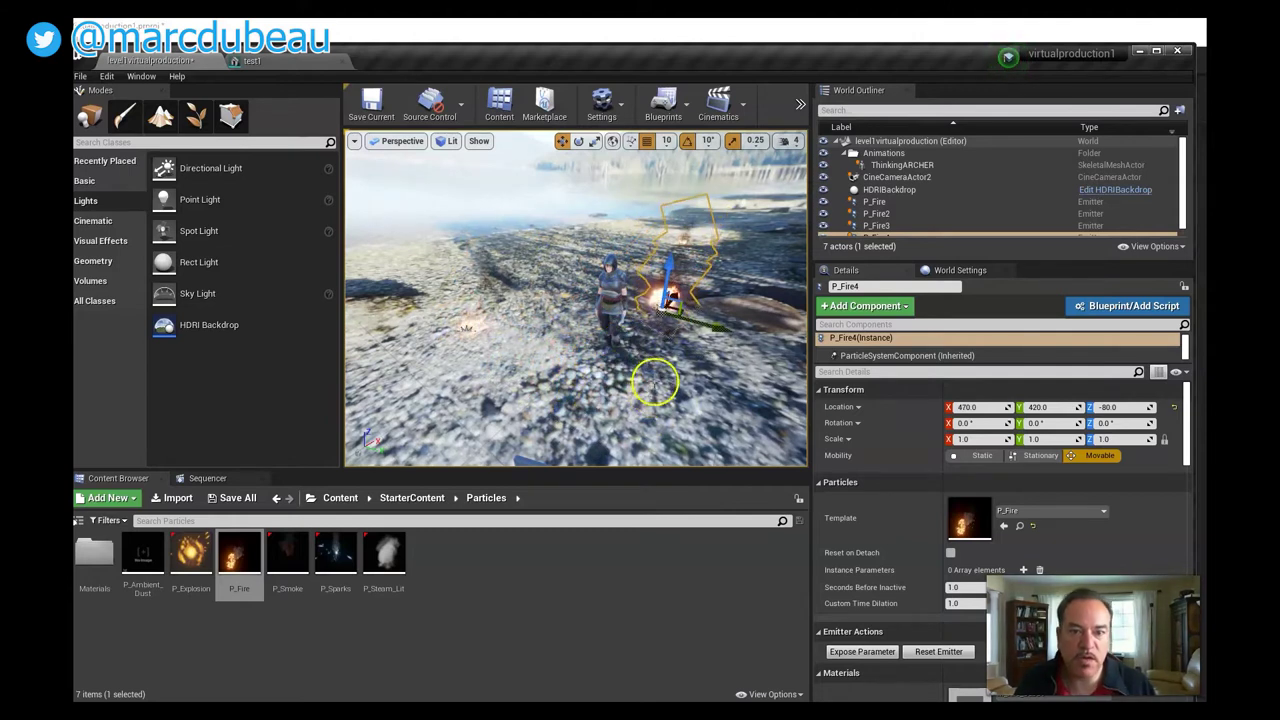
mouse_move(680, 335)
left_mouse_down("alt")
mouse_move(709, 323)
mouse_move(698, 327)
left_mouse_up("alt")
left_click_drag(611, 312, 581, 305, "alt")
mouse_move(577, 391)
right_mouse_down()
mouse_move(606, 391)
mouse_move(572, 390)
right_mouse_up()
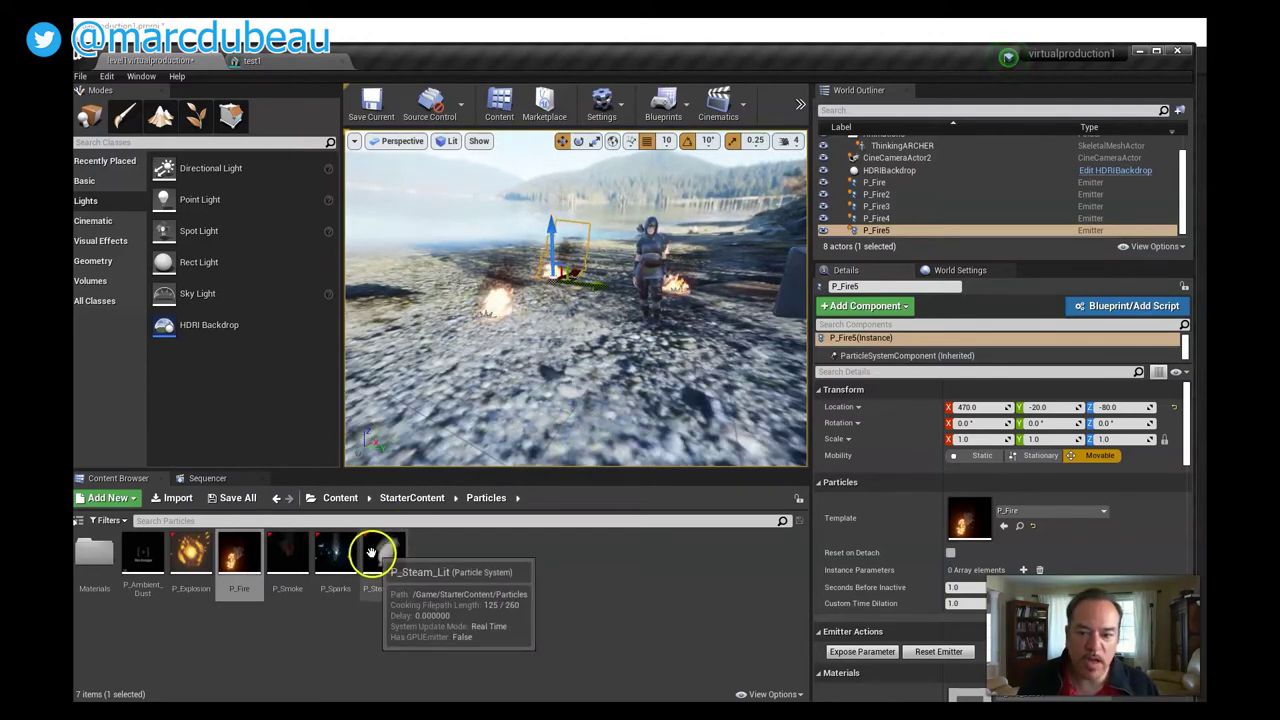
Step: Place a P_Steam_Lit emitter near the front fire, move it to about X 120, Y 110, Z -190, and make two more copies there
left_click_drag(383, 553, 410, 350)
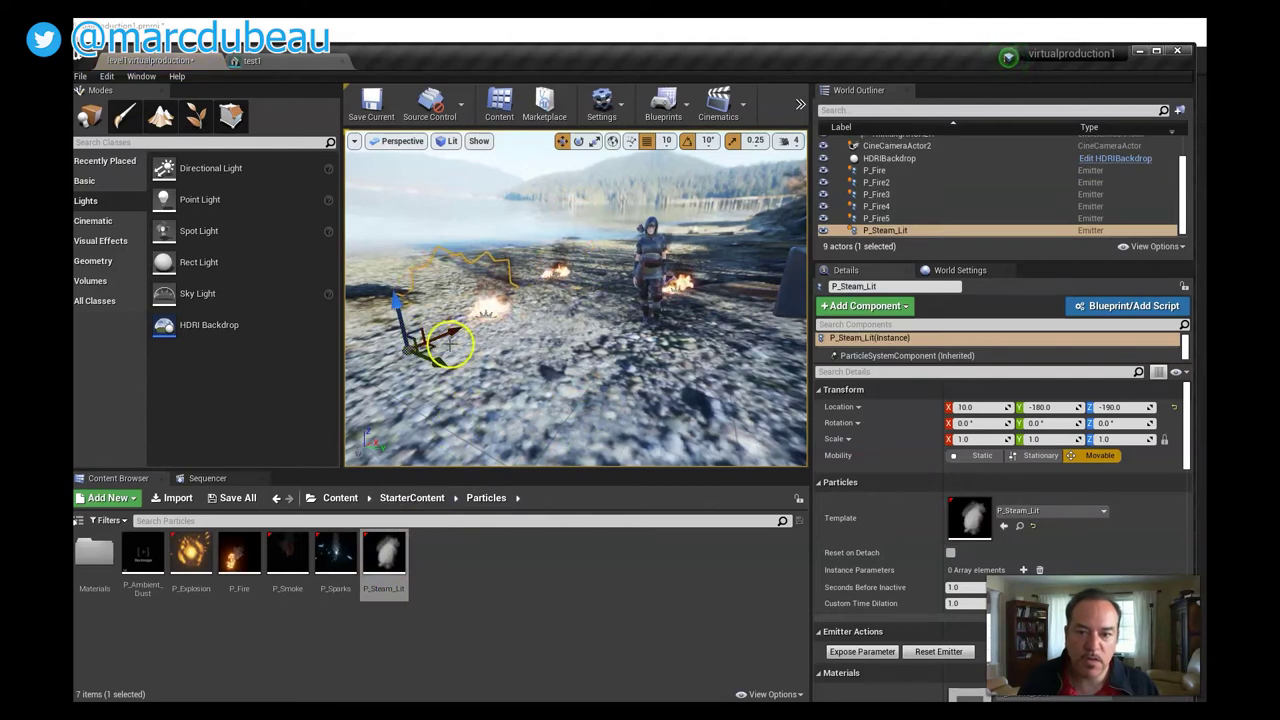
left_click_drag(447, 335, 467, 327)
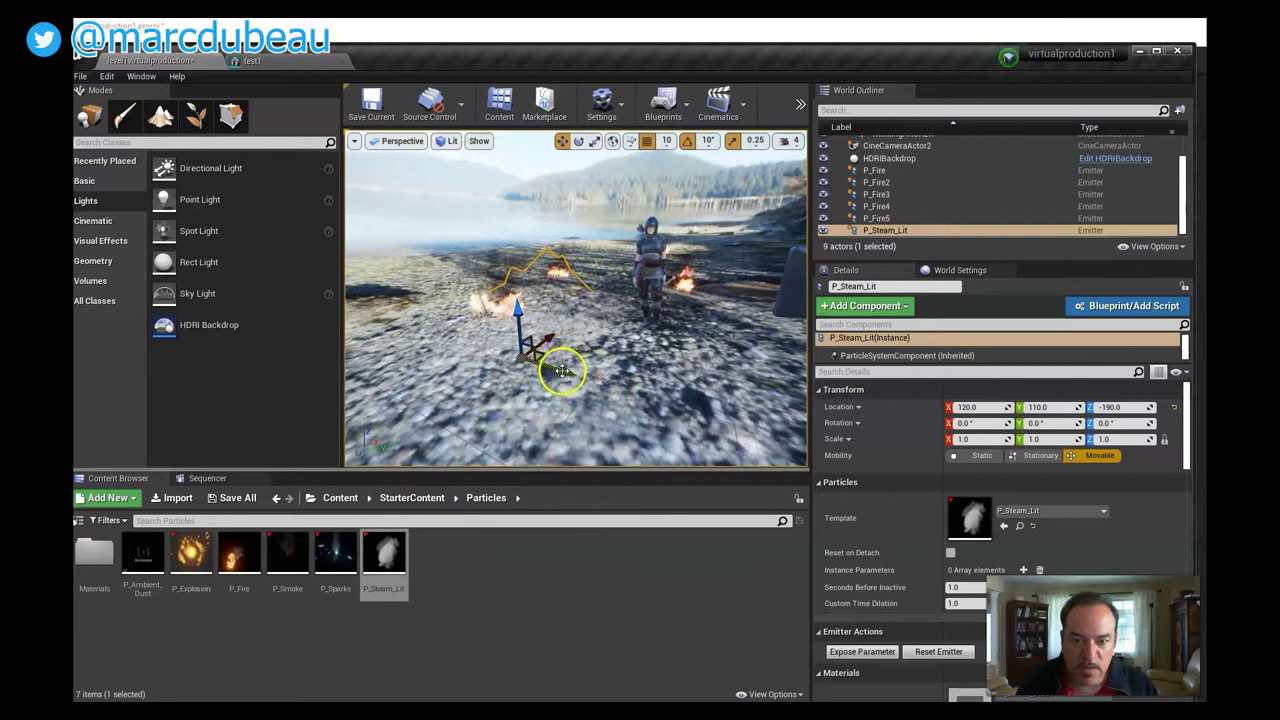
mouse_move(562, 371)
left_mouse_down()
mouse_move(757, 389)
mouse_move(775, 440)
mouse_move(402, 370)
mouse_move(474, 384)
mouse_move(712, 384)
mouse_move(550, 360)
left_mouse_up()
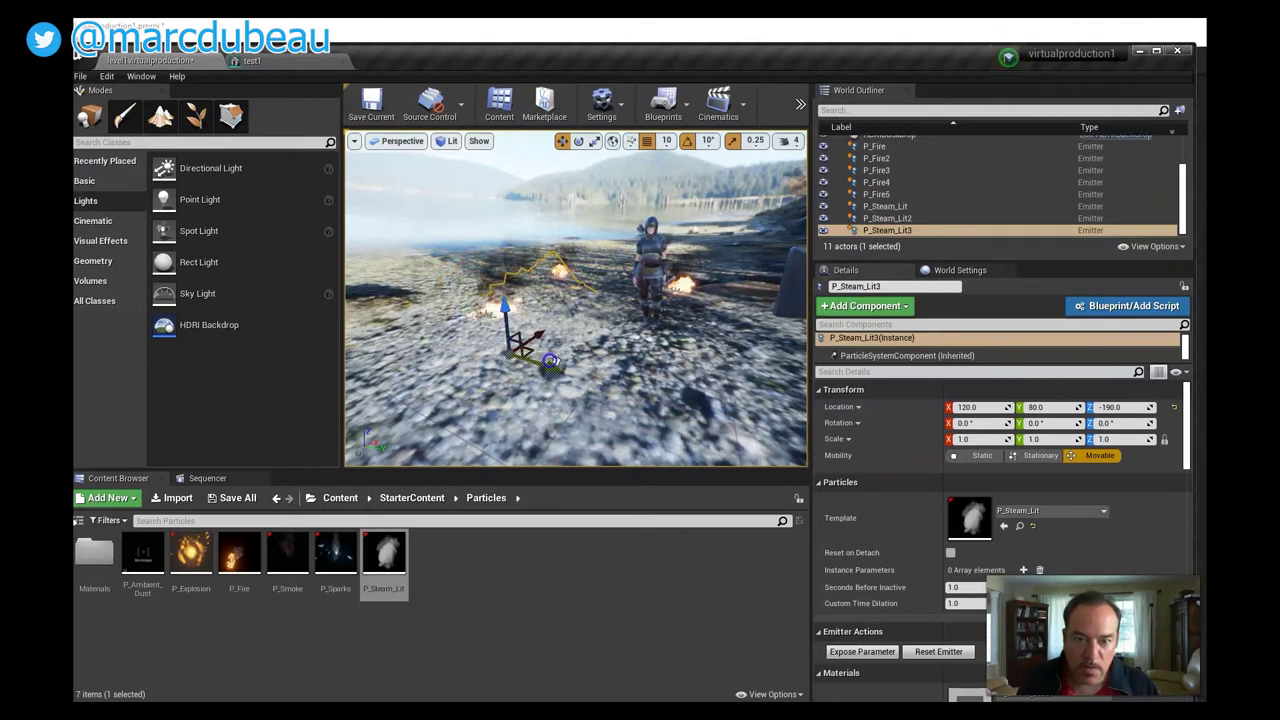
Step: Place another P_Steam_Lit emitter on the far side of the archer and raise it to about X 380, Y 590, Z -70
left_click_drag(384, 553, 737, 388)
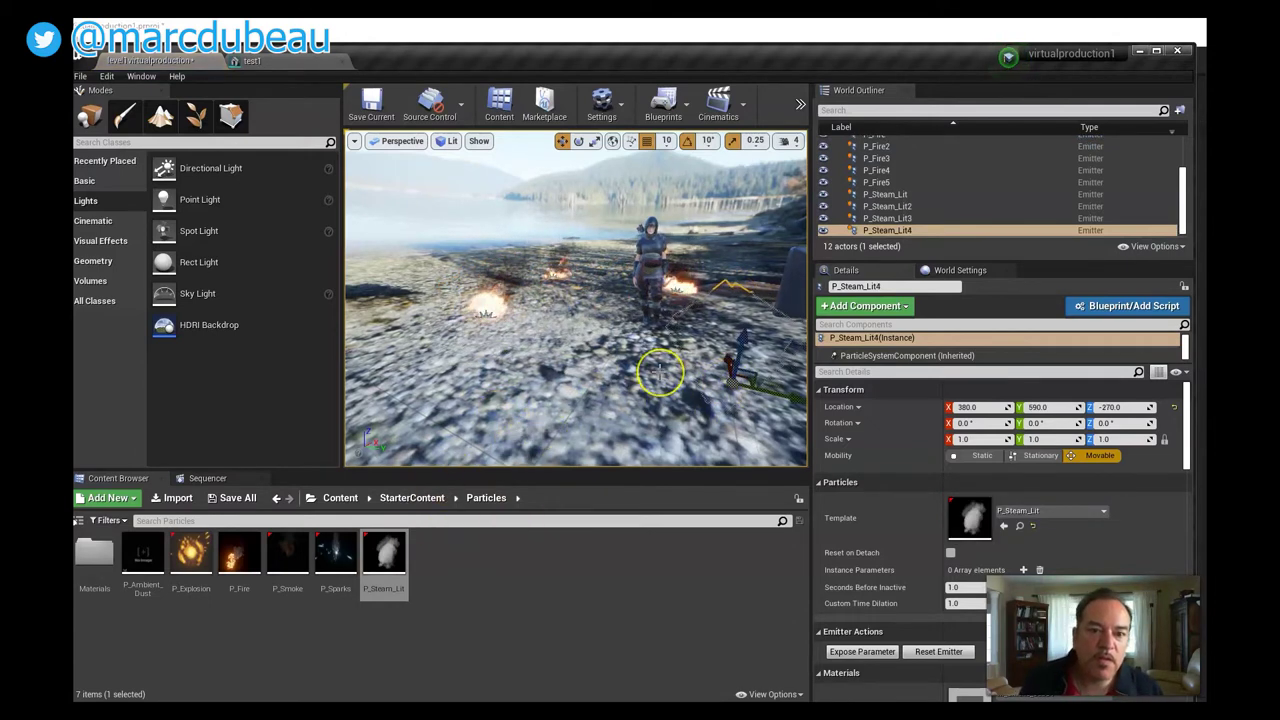
scroll(658, 372, "up", 2)
left_click_drag(772, 357, 802, 263)
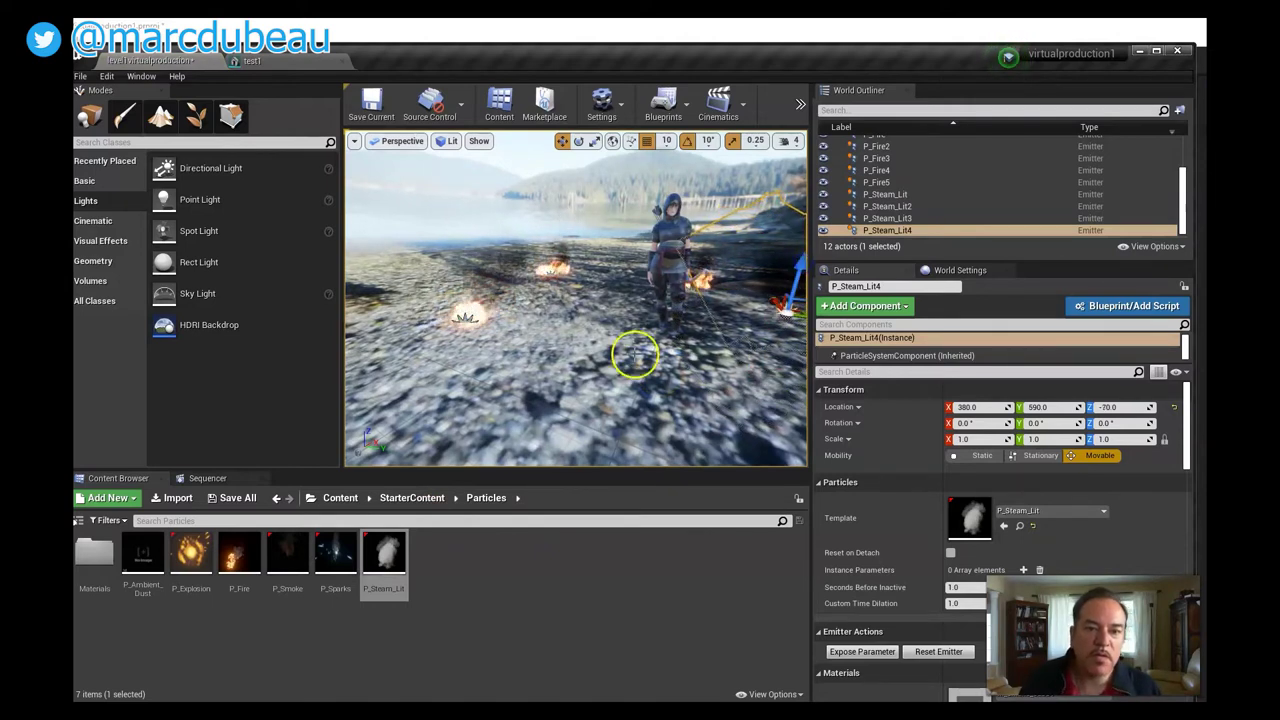
scroll(634, 350, "down", 2)
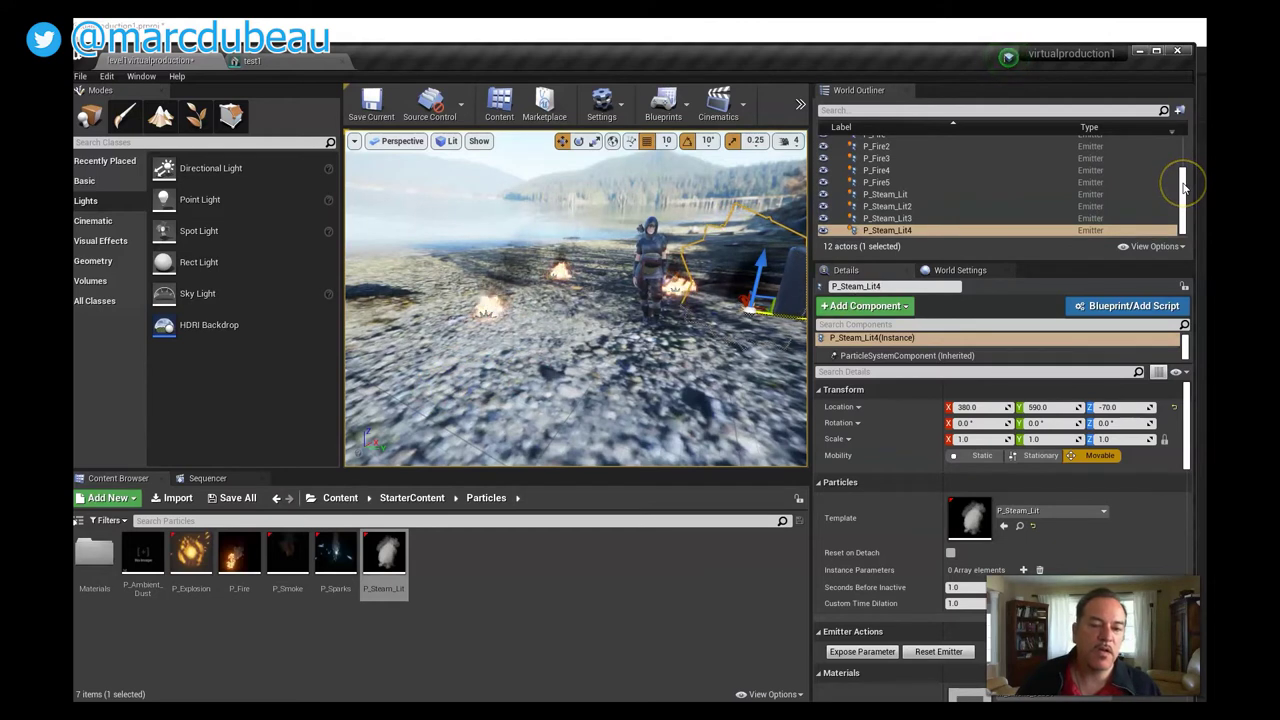
Step: Group all fire and steam emitters, from P_Fire through P_Steam_Lit4, into a new World Outliner folder named sfx and collapse it
mouse_move(1183, 186)
left_mouse_down()
mouse_move(1182, 160)
mouse_move(1185, 178)
left_mouse_up()
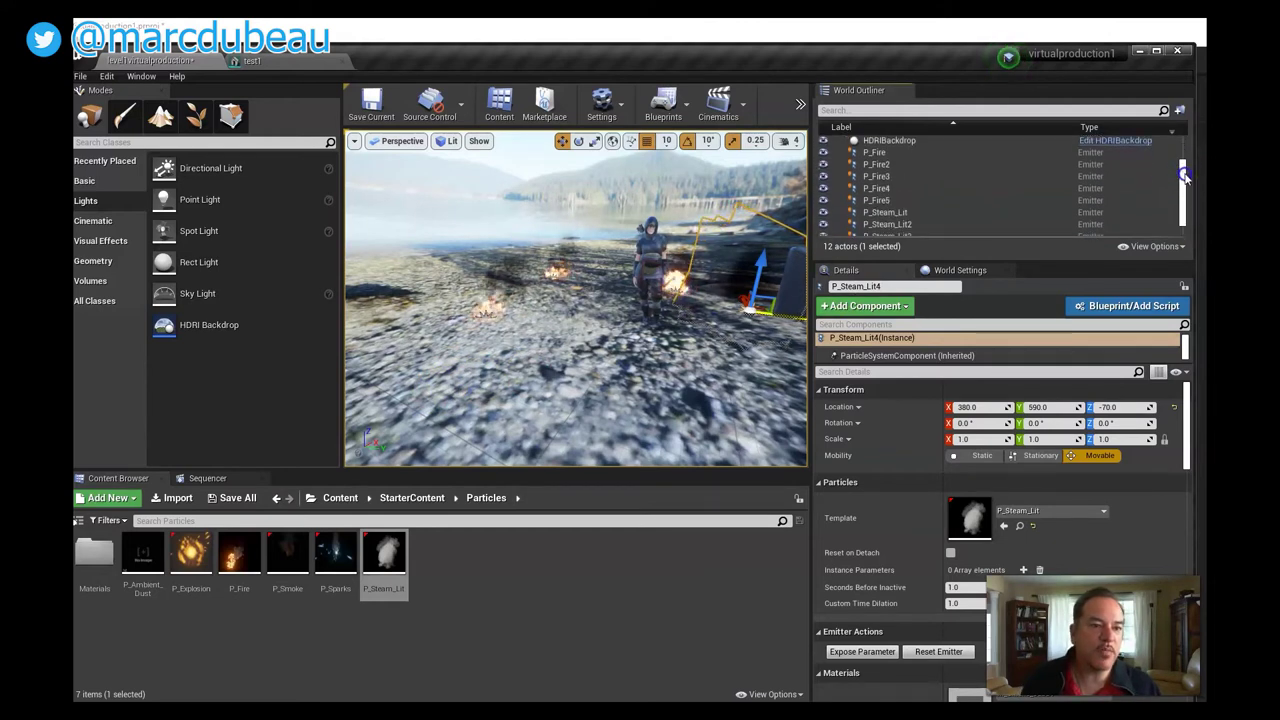
left_click(876, 152)
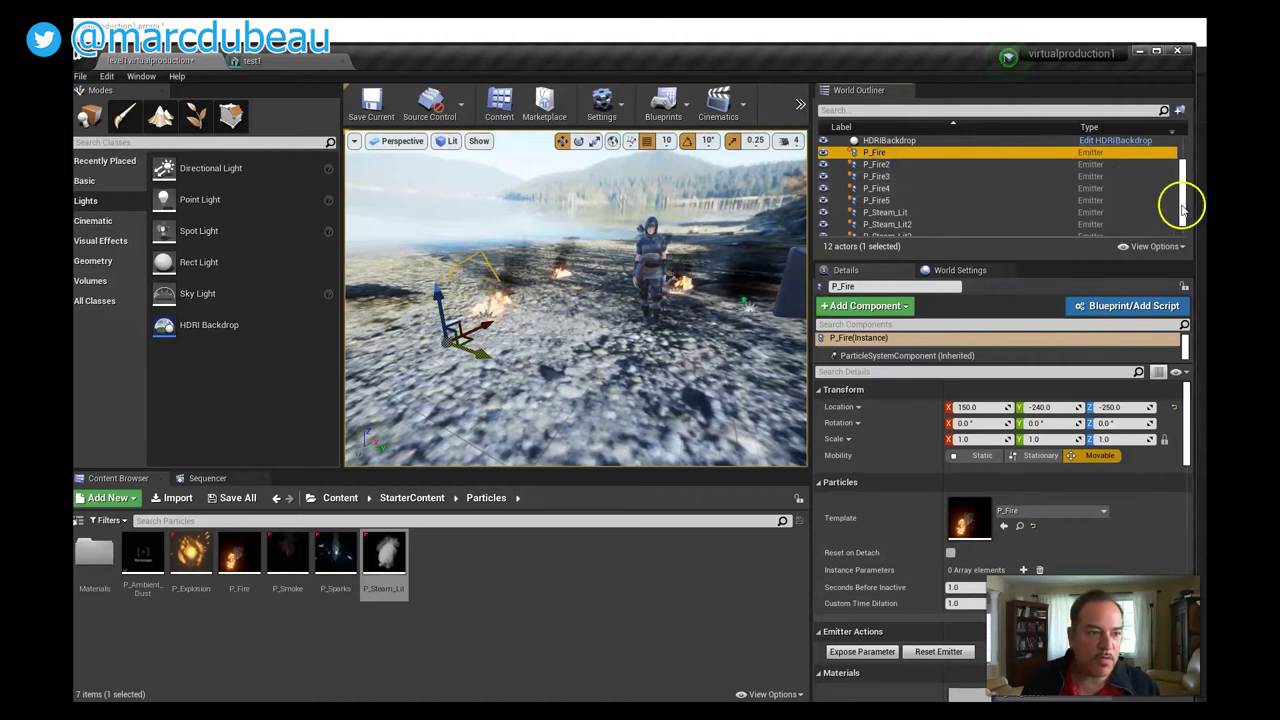
left_click_drag(1180, 197, 1183, 212)
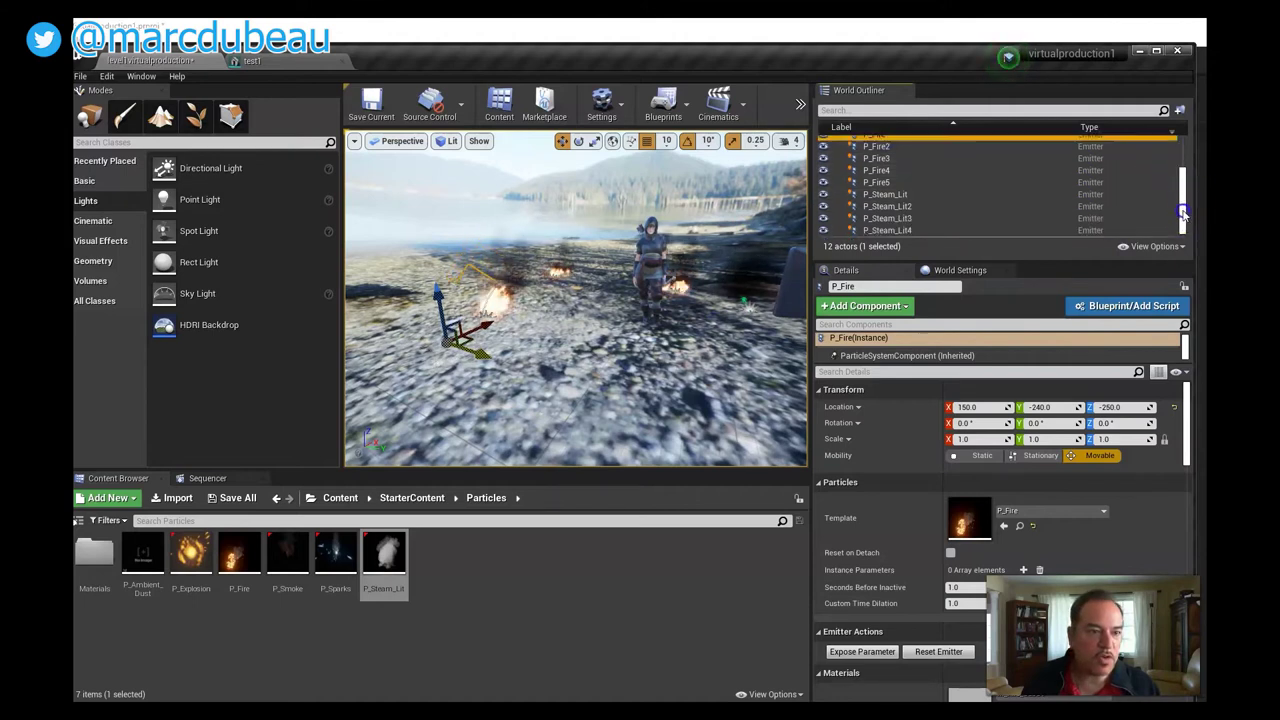
left_click(886, 230, "shift")
left_click_drag(1186, 194, 1178, 125)
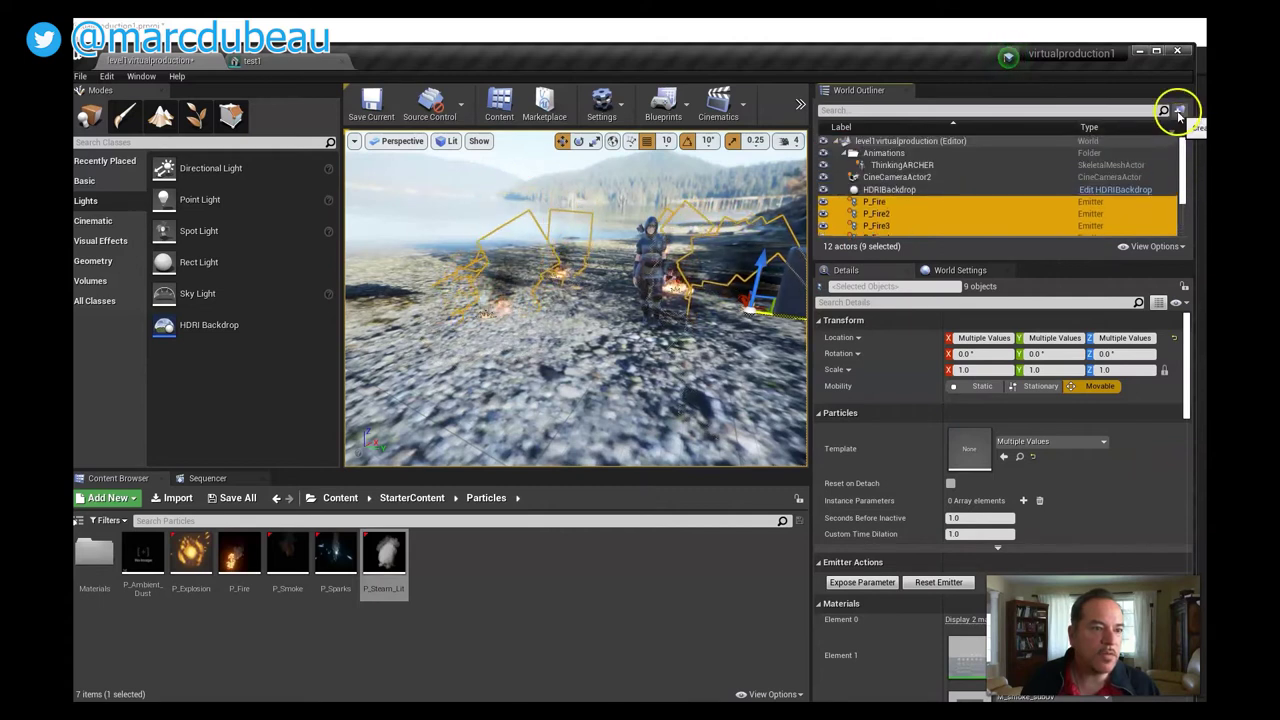
left_click(1180, 115)
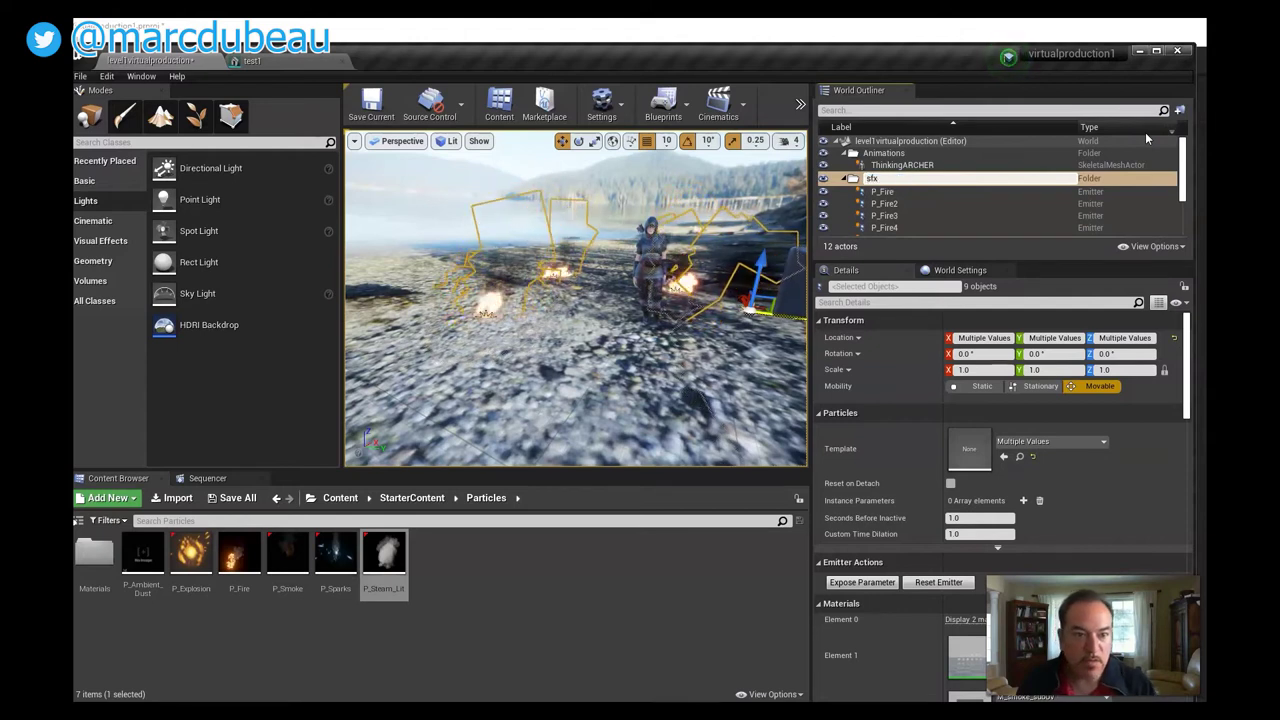
left_click(845, 180)
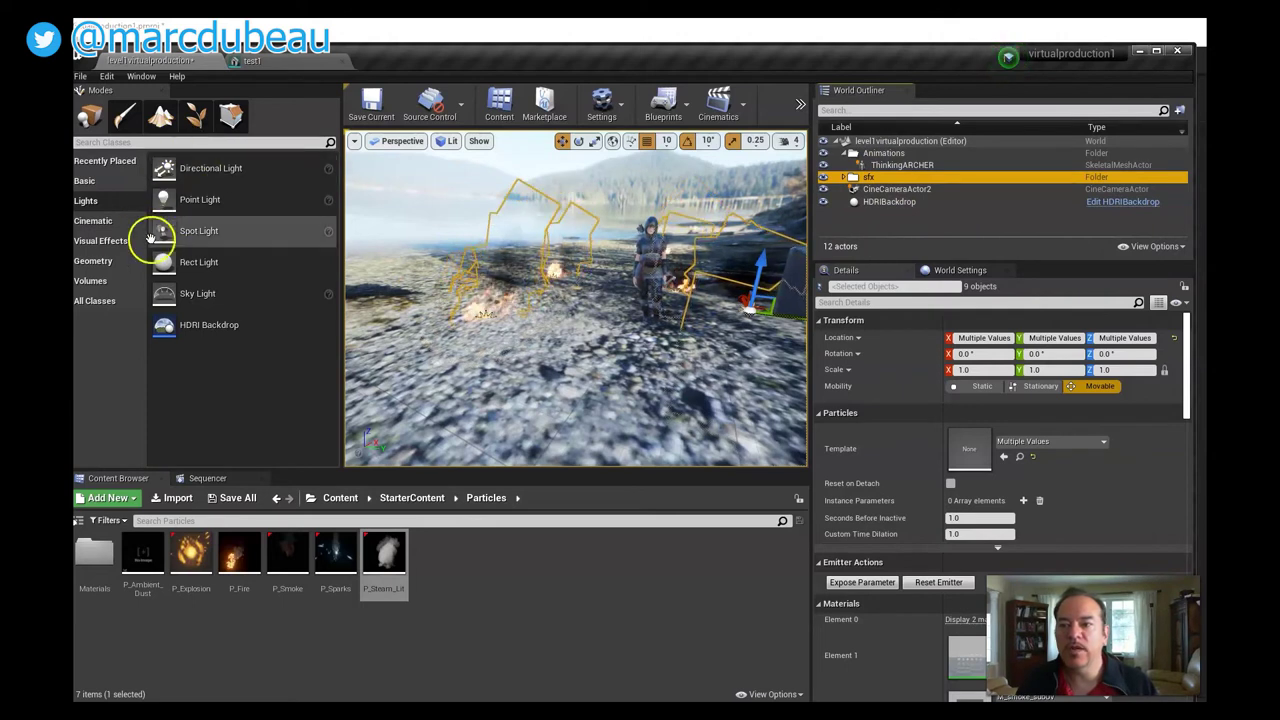
Step: Place a directional light in front of the archer at about X -60, Y 220, Z -10 and view the lighting from another angle
left_click(86, 200)
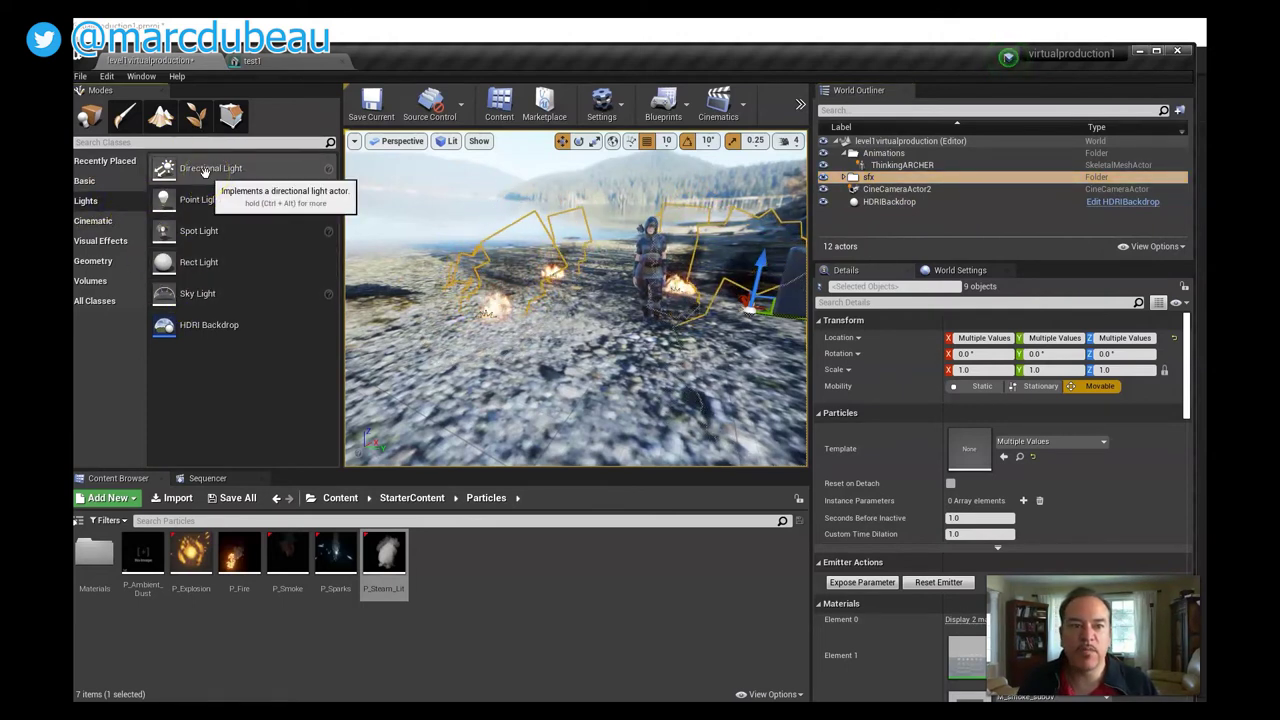
left_click_drag(203, 170, 609, 282)
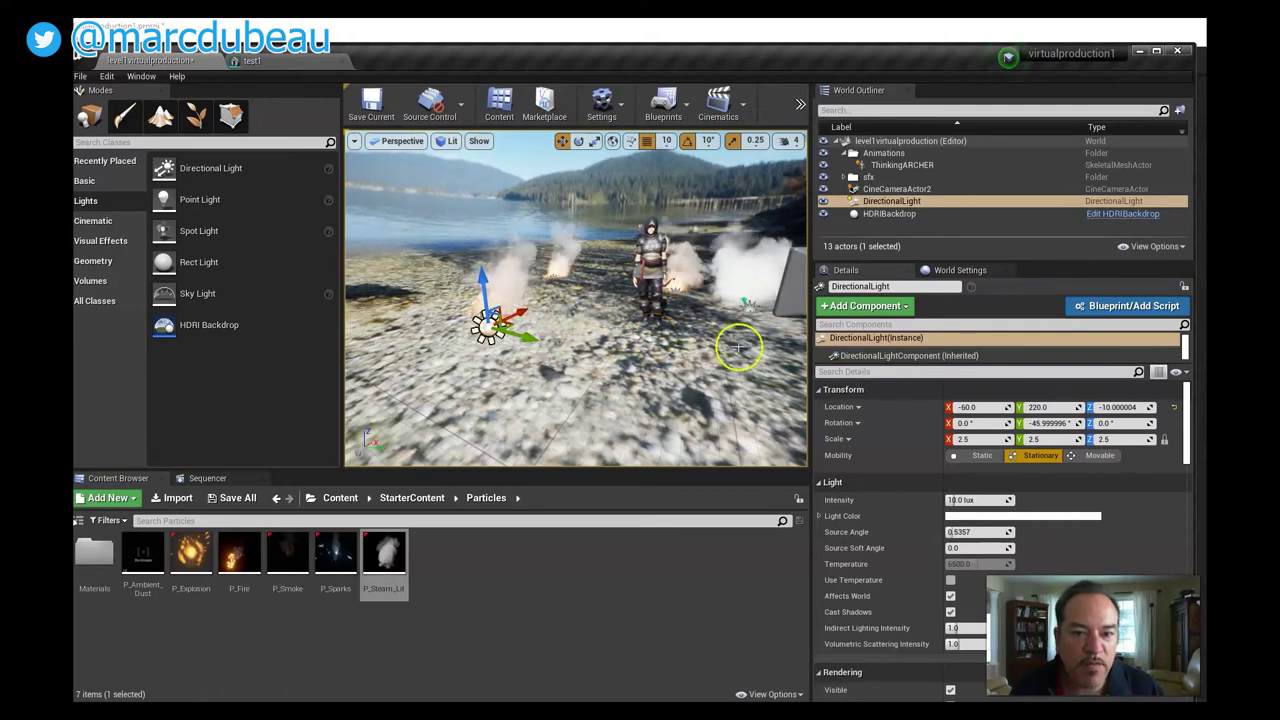
left_click_drag(733, 357, 917, 329, "alt")
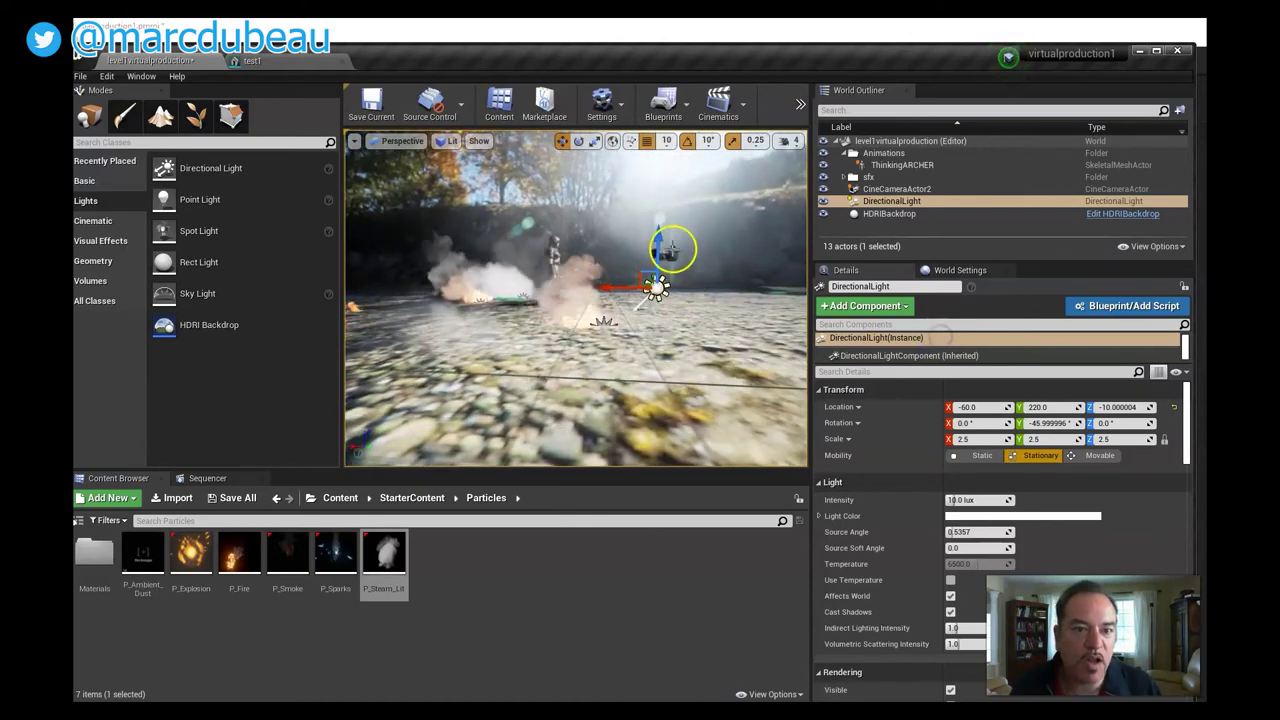
left_click_drag(708, 320, 487, 345, "alt")
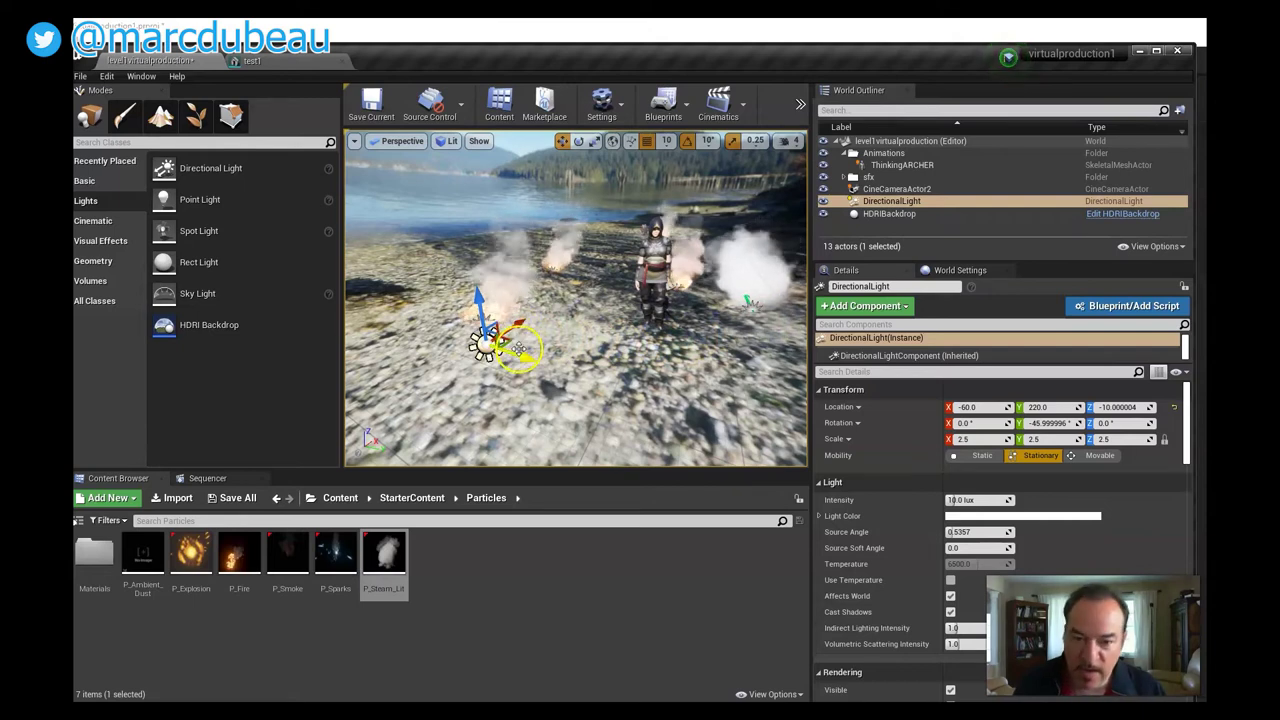
Step: Rotate the directional light to about X 15°, Y -30°, Z -59° so it shines across the archer
key("e")
key("r")
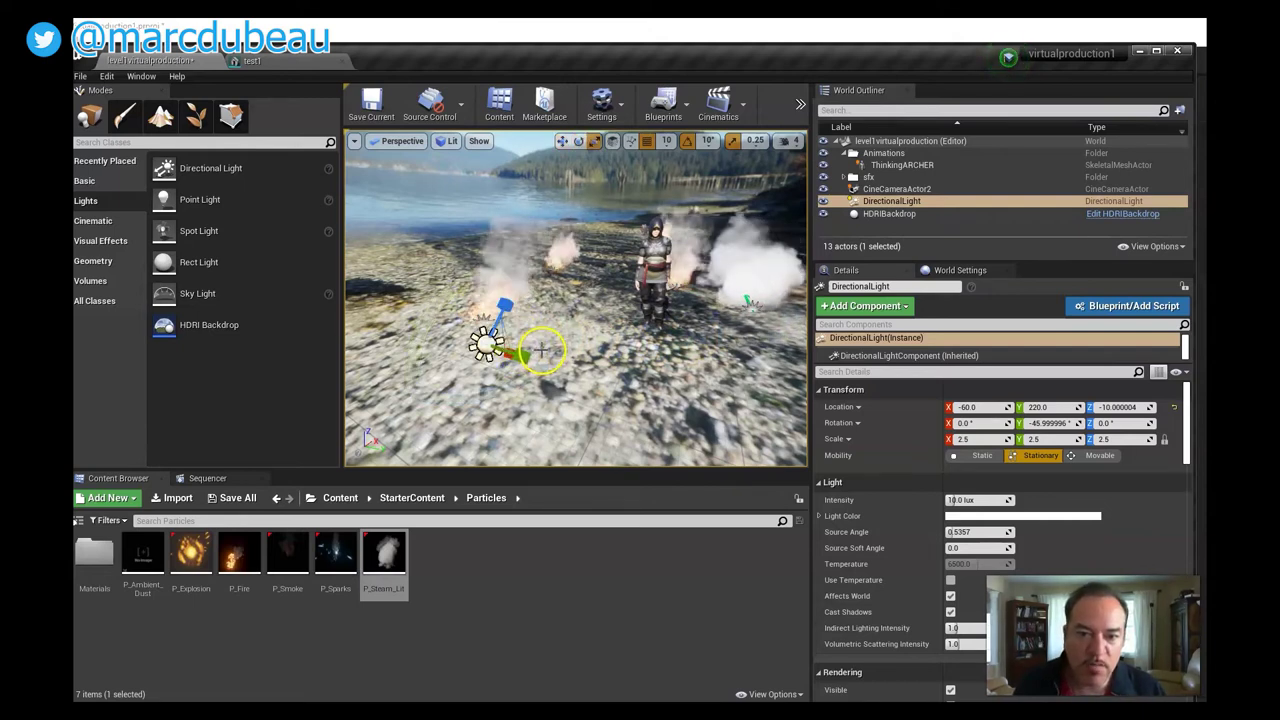
key("e")
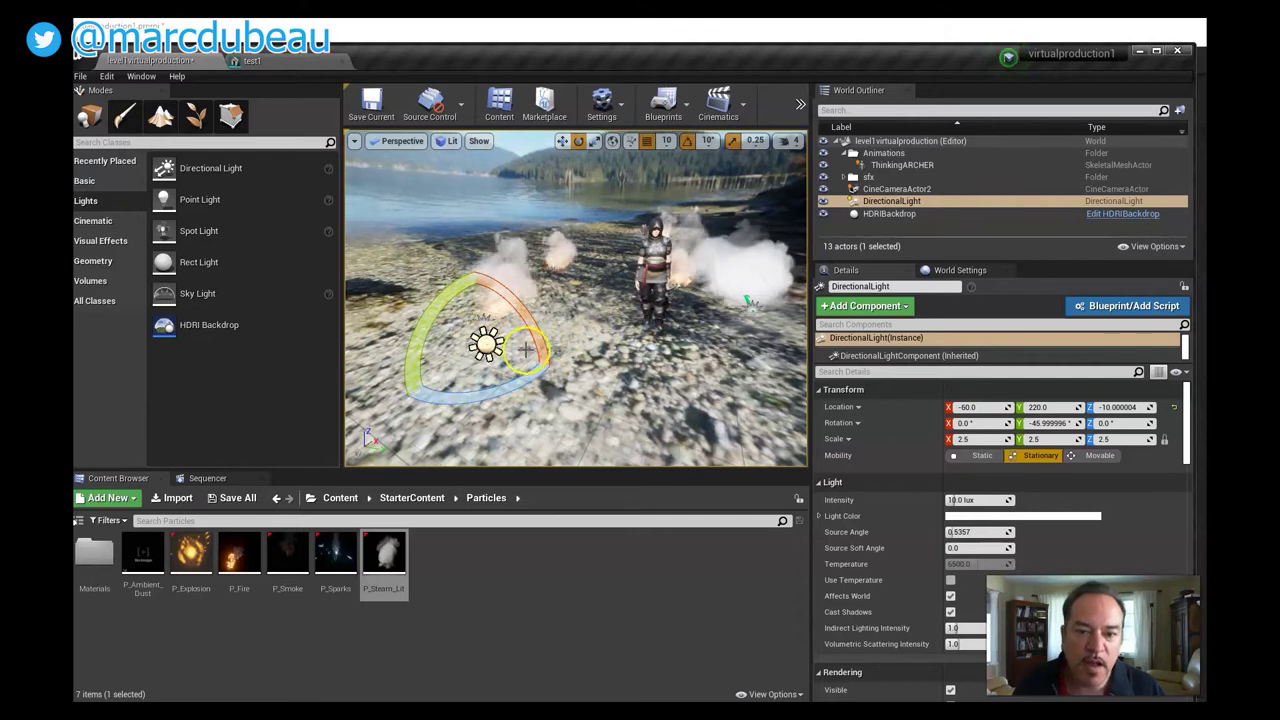
left_click_drag(514, 388, 533, 385)
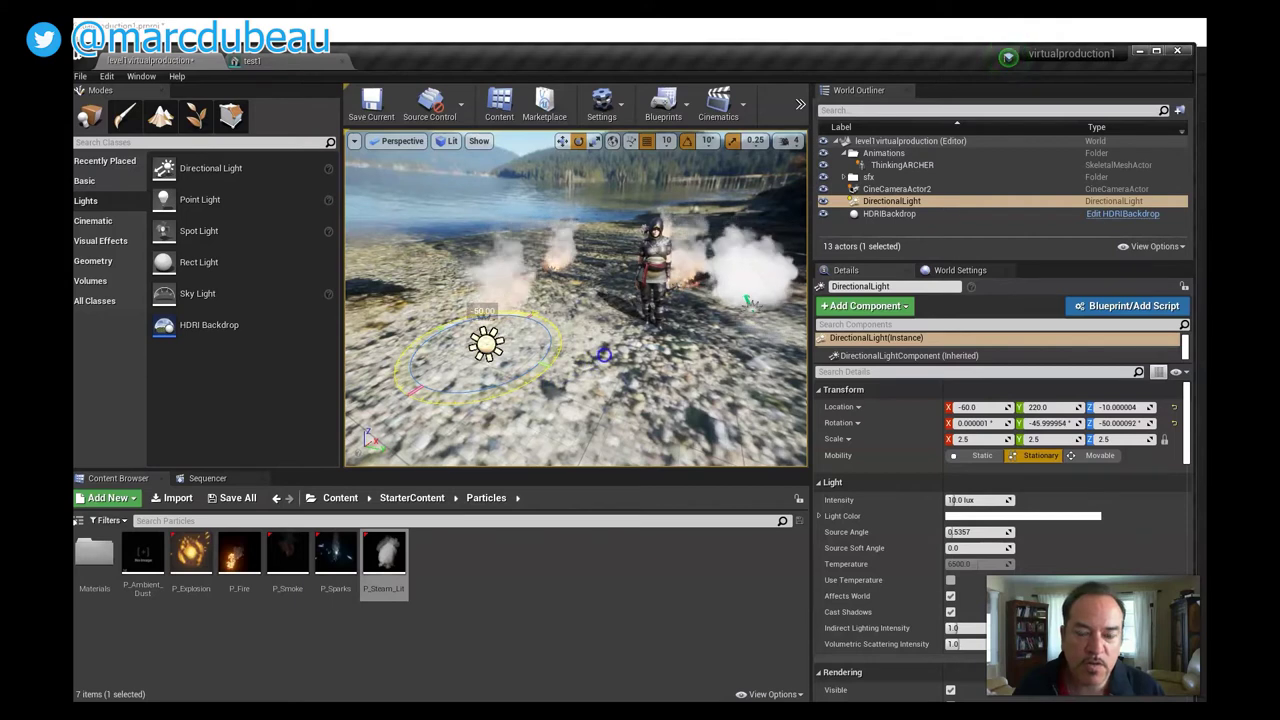
key("e")
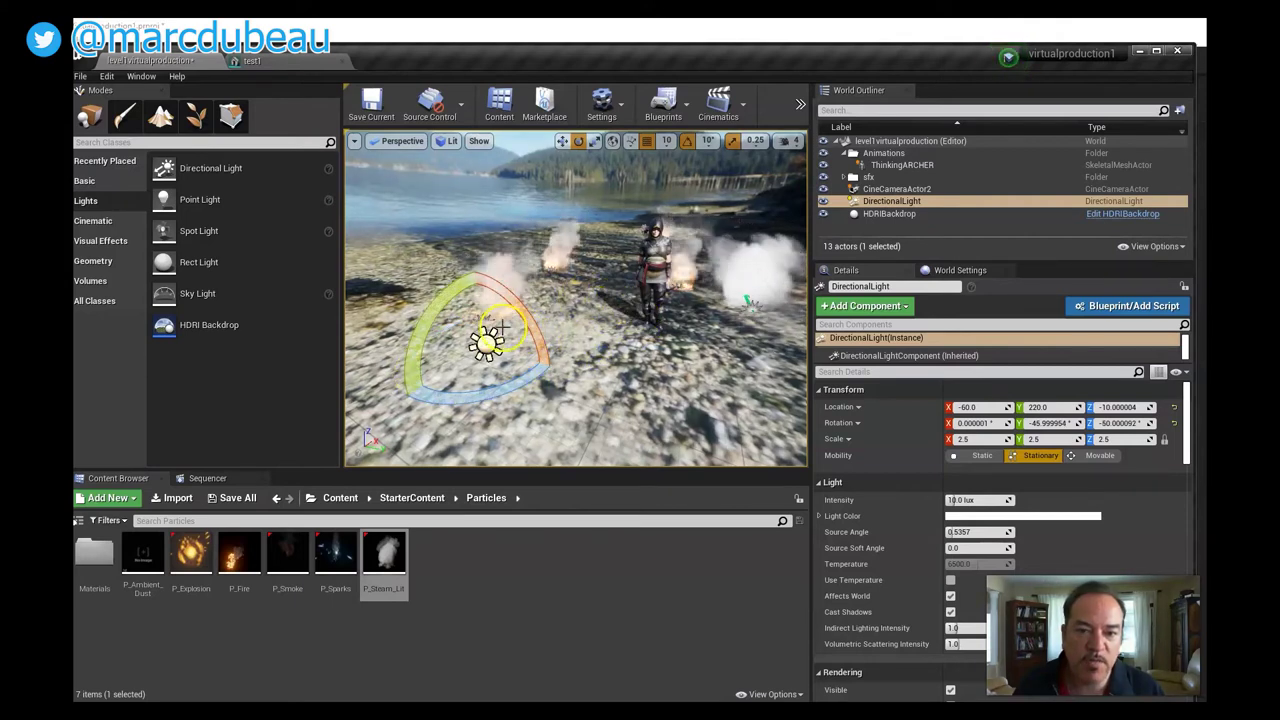
left_click_drag(516, 311, 577, 314)
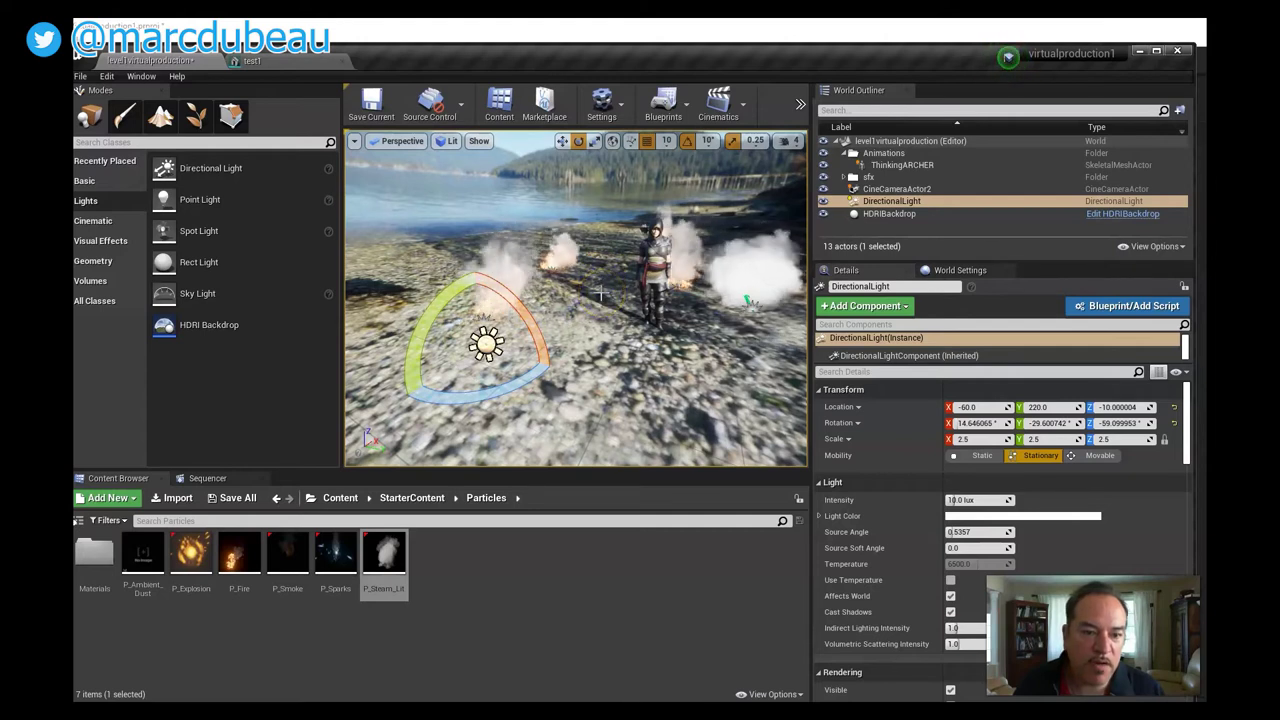
Step: Tint the directional light a pale warm peach, with a hue of about 27, after trying stronger red and pink tints
left_click(1020, 519)
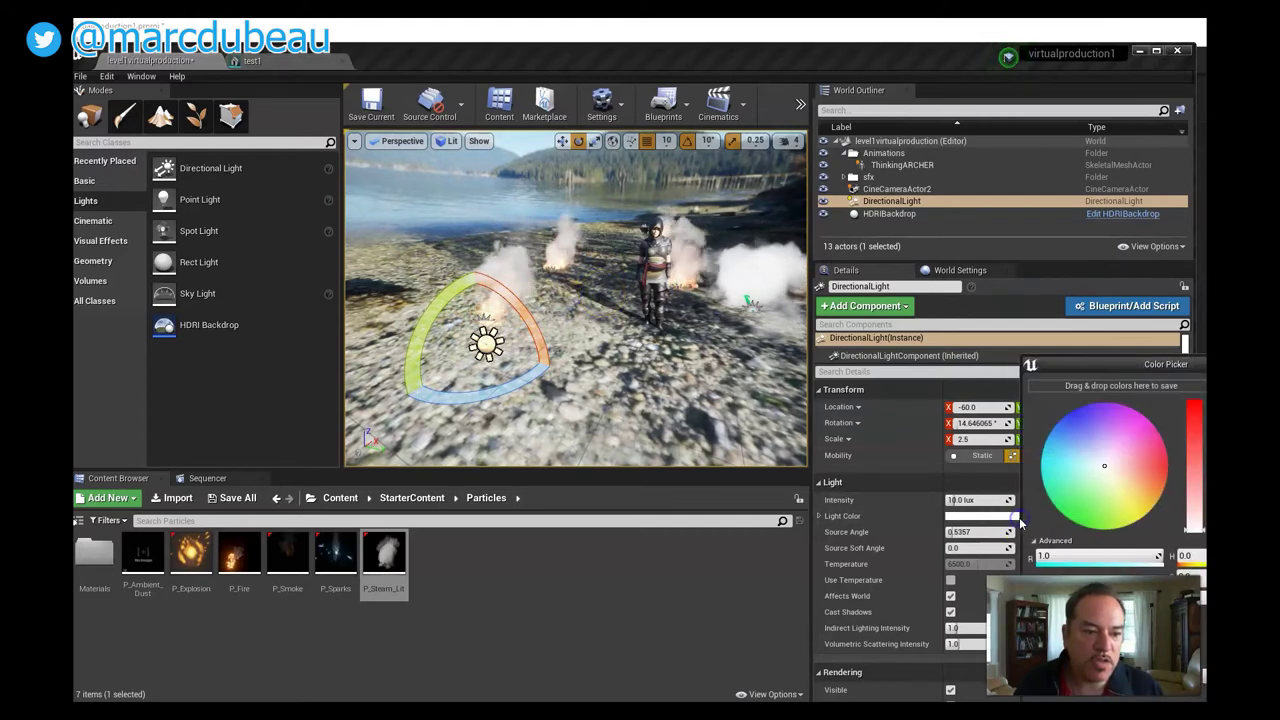
left_click(1163, 468)
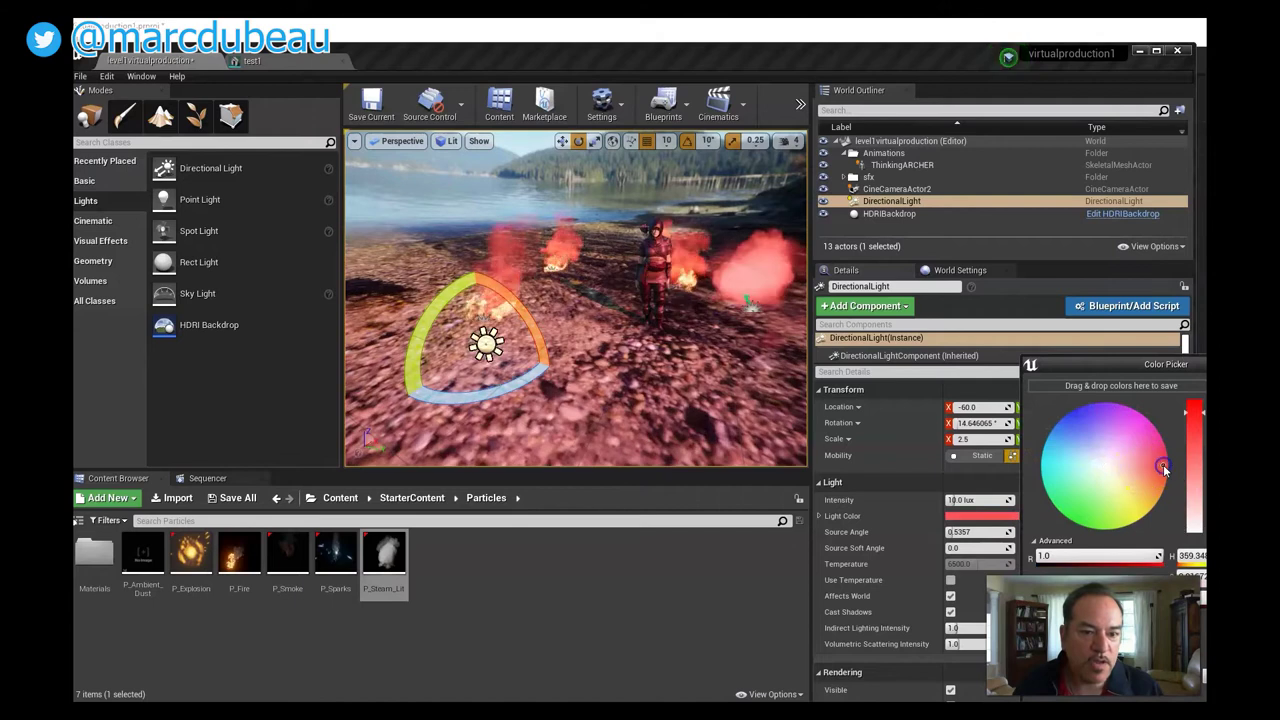
left_click(1118, 466)
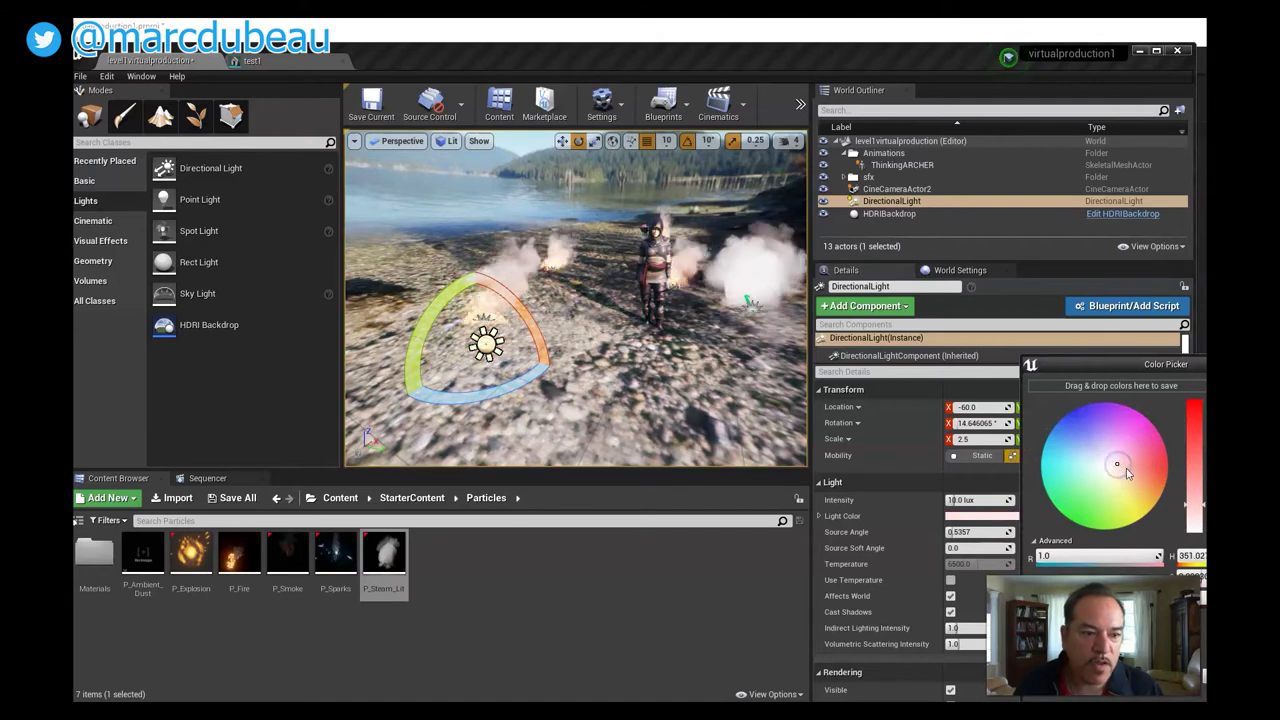
left_click(1132, 468)
left_click_drag(1133, 470, 1122, 473)
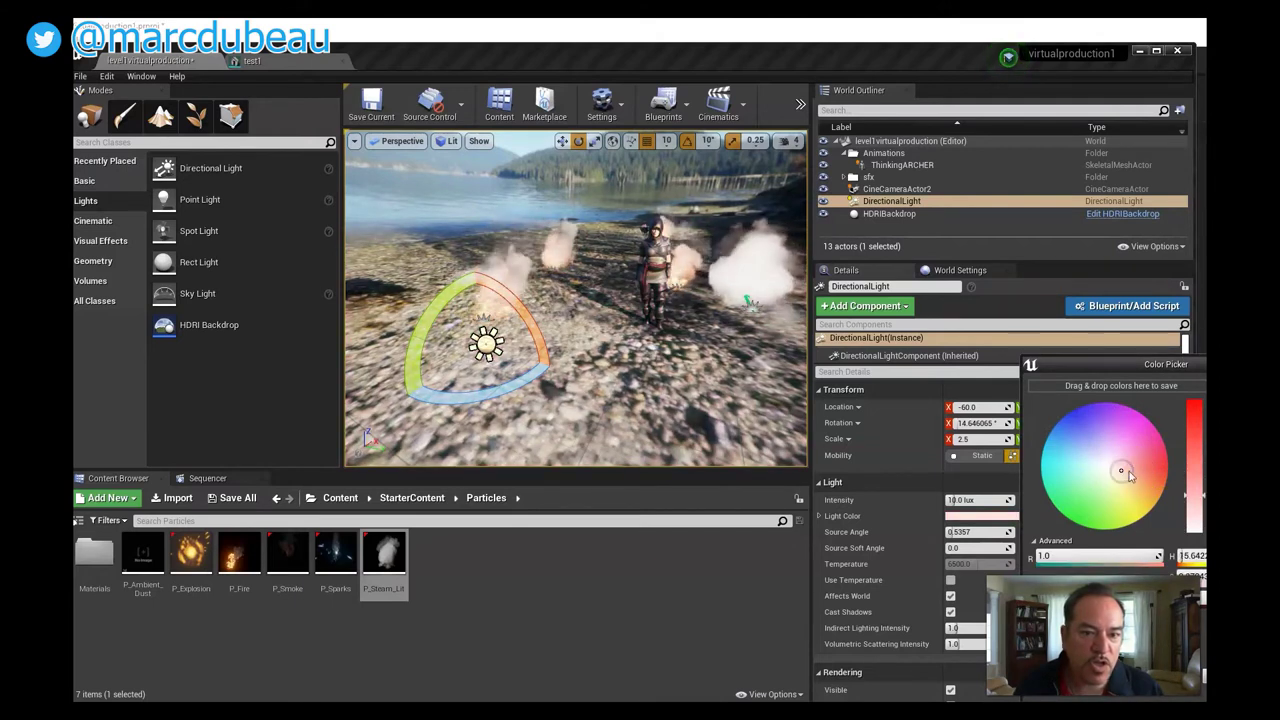
left_click(1129, 465)
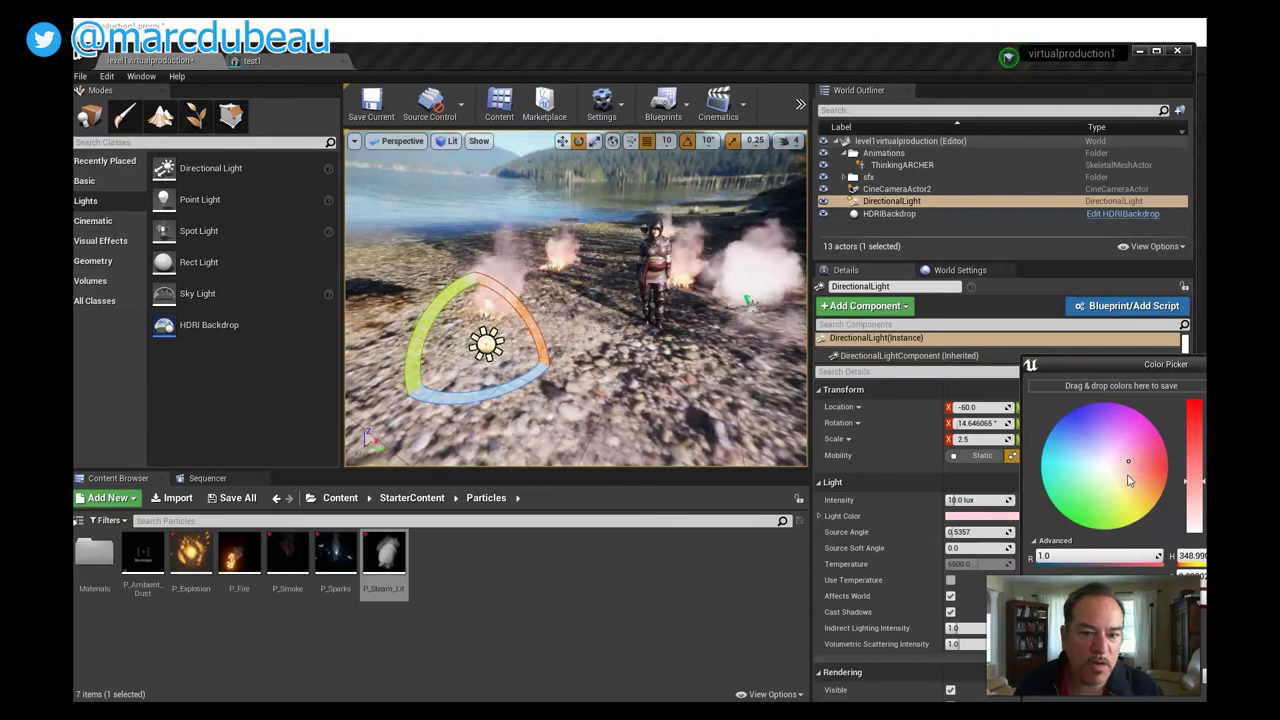
left_click(1122, 476)
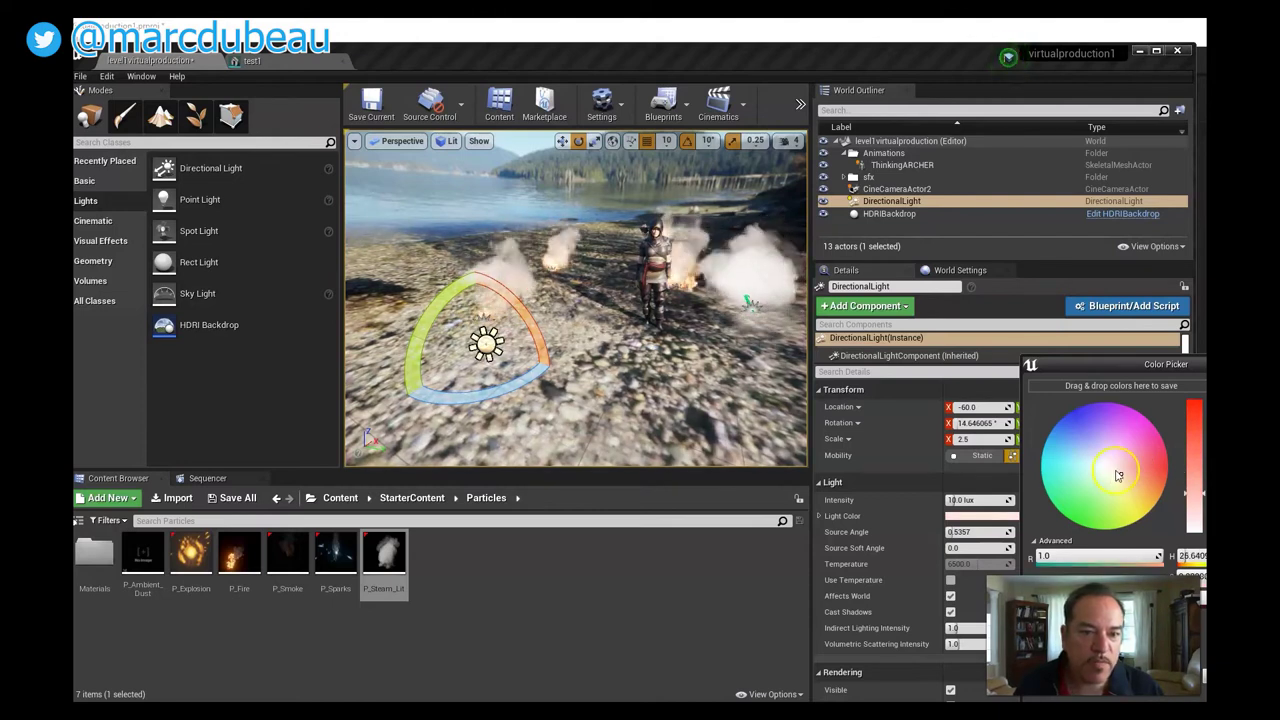
left_click(1203, 676)
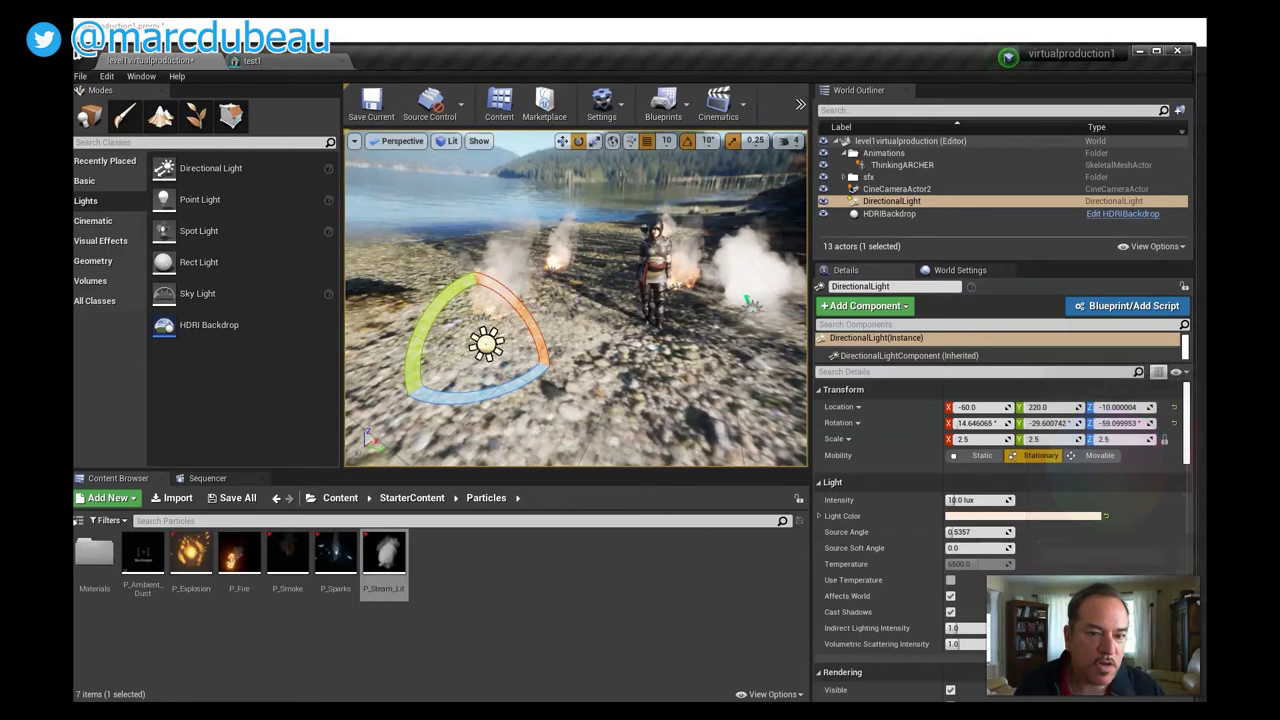
Step: Try the Complex_IES light profile on the directional light and replace it with 180Degree_IES
scroll(1110, 460, "down", 10)
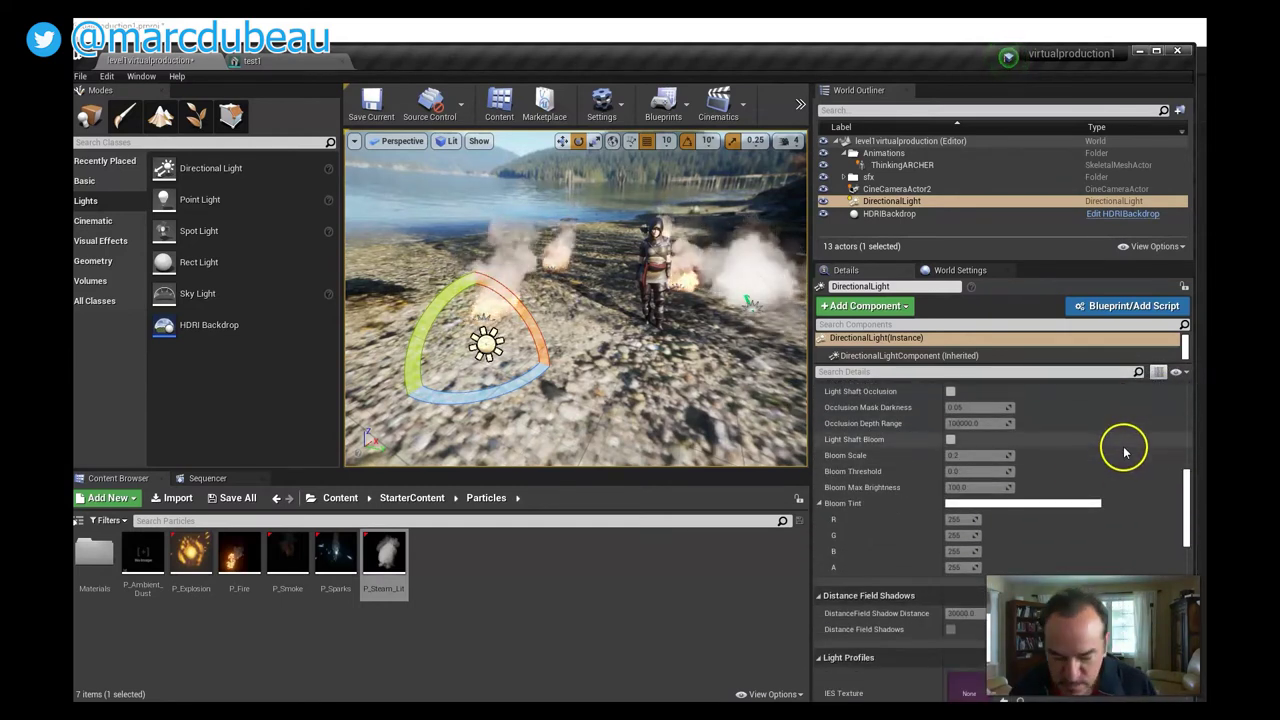
scroll(1124, 452, "down", 5)
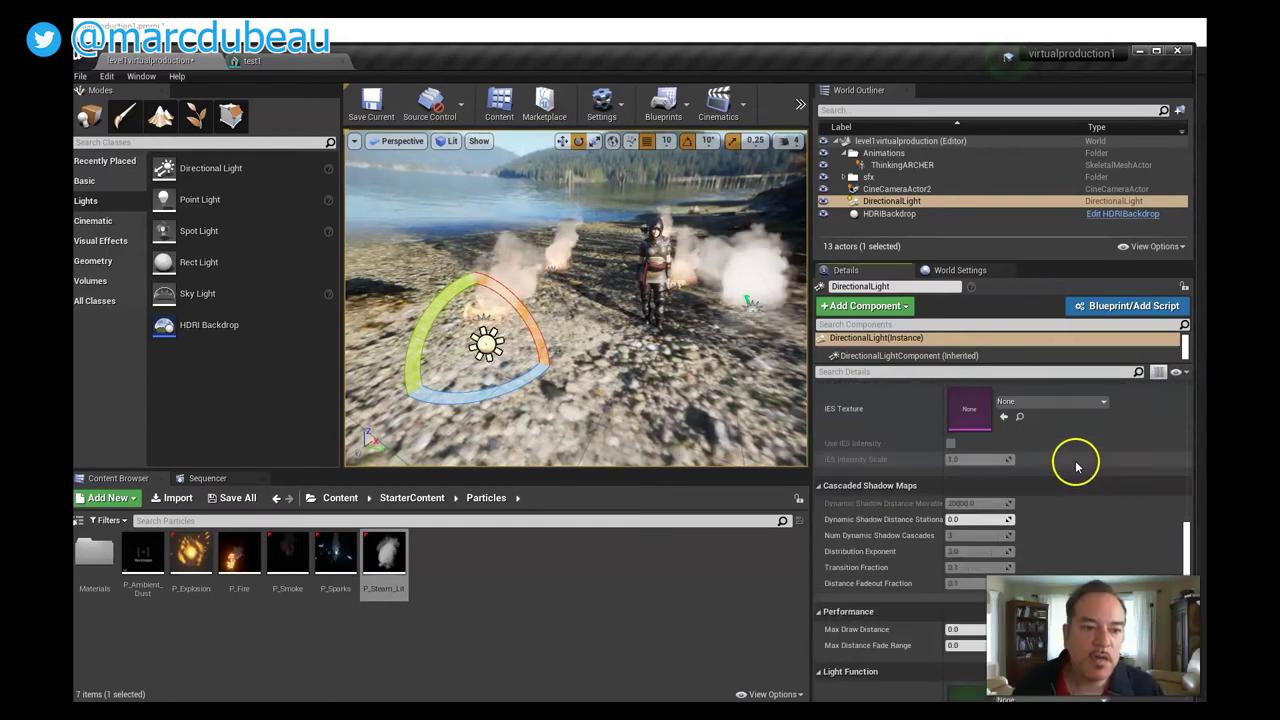
left_click(1180, 549)
left_click(1180, 549)
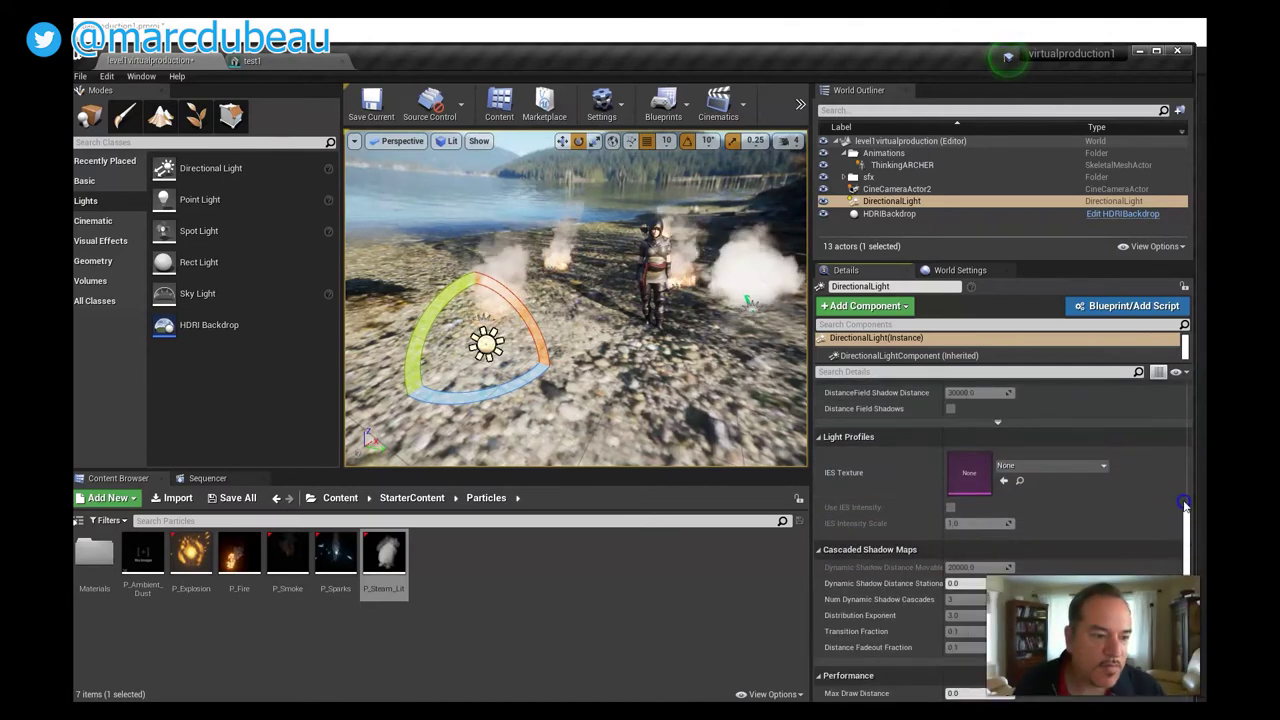
left_click_drag(1190, 527, 1176, 422)
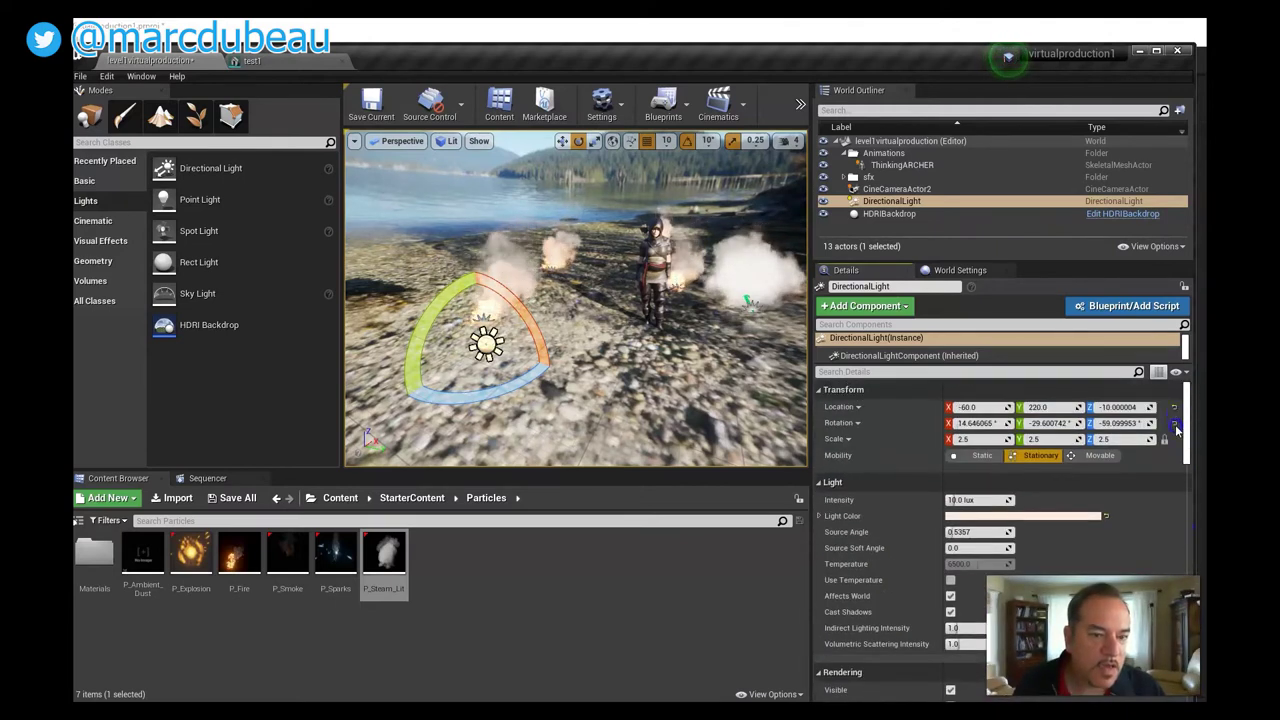
scroll(1176, 428, "down", 5)
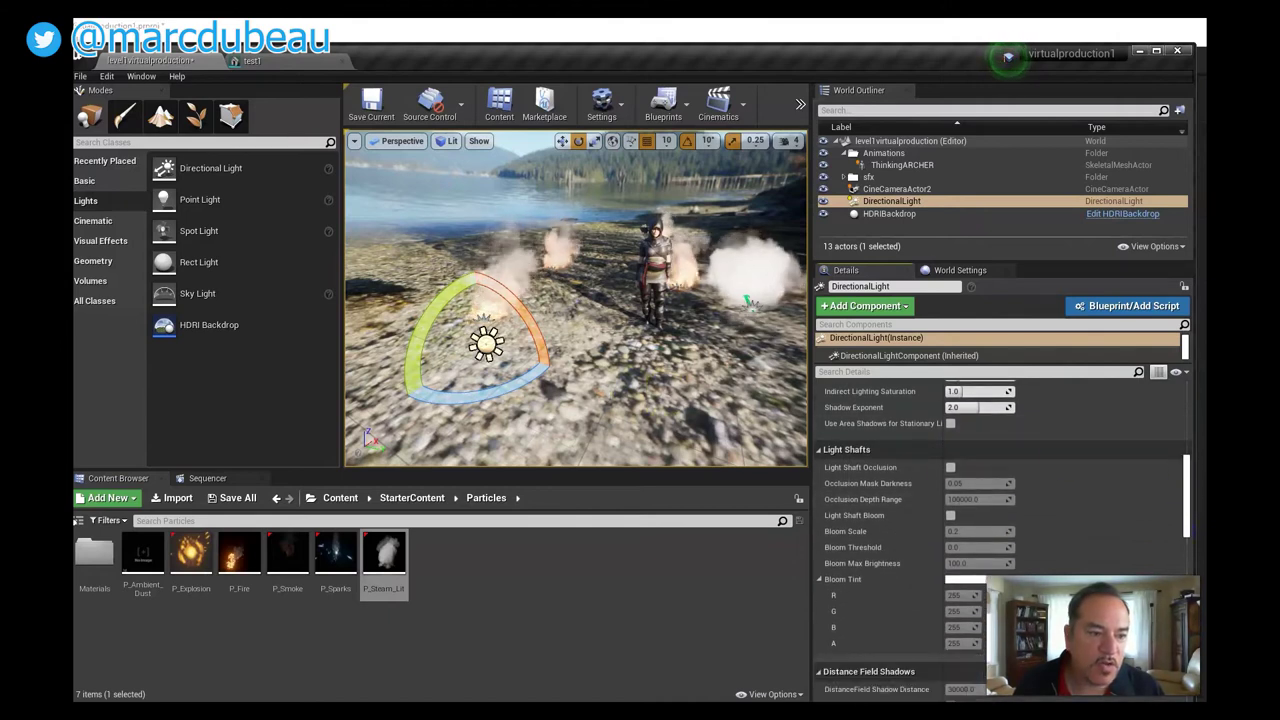
left_click_drag(1180, 486, 1198, 540)
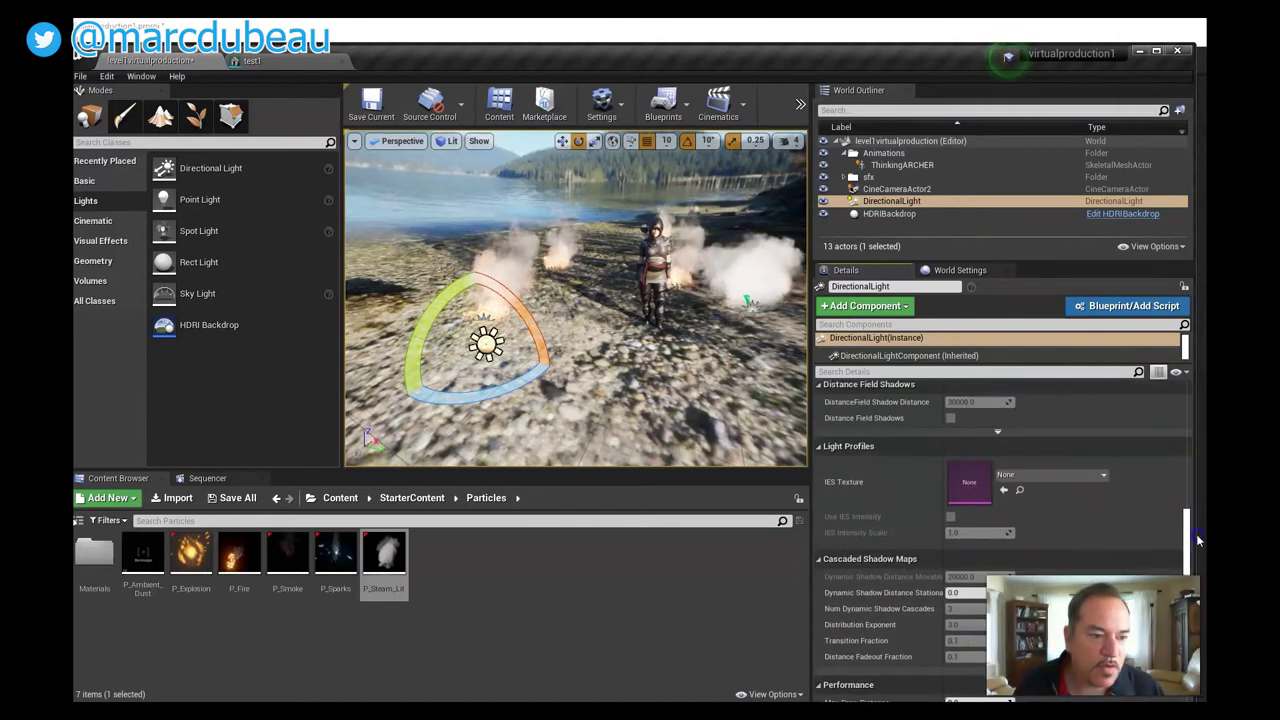
left_click(1103, 476)
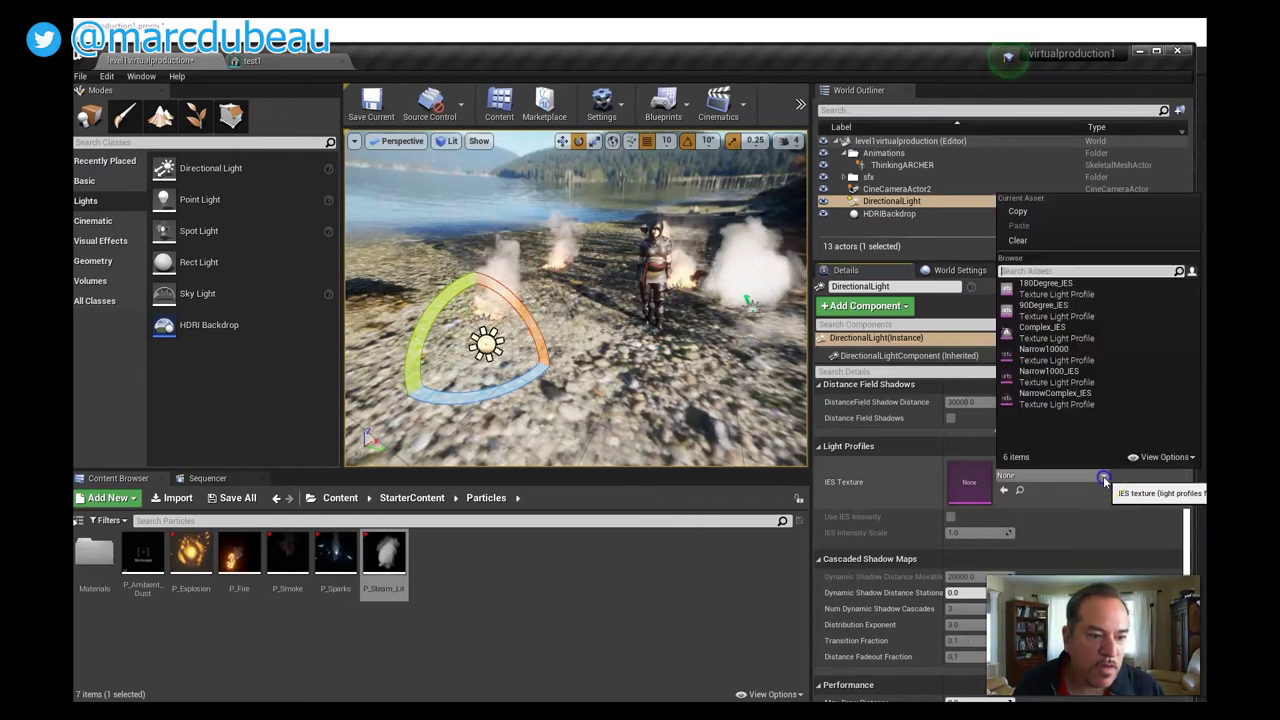
left_click(1058, 334)
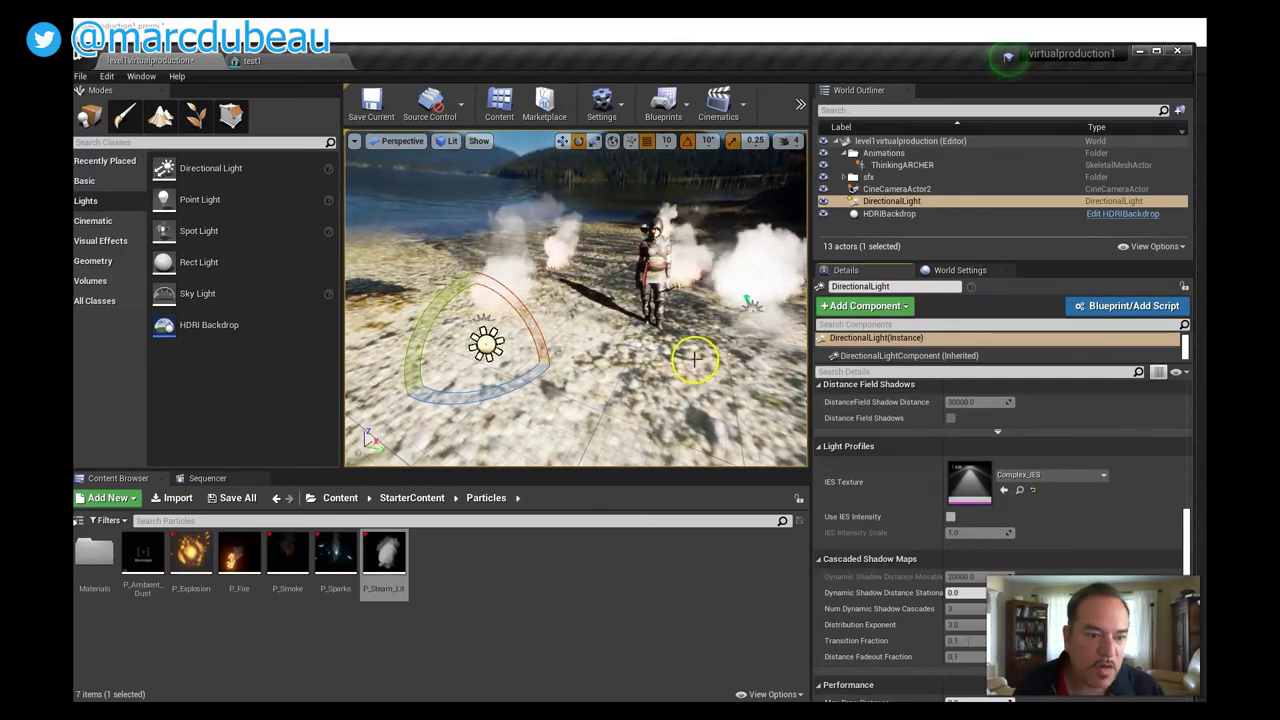
left_click(1040, 474)
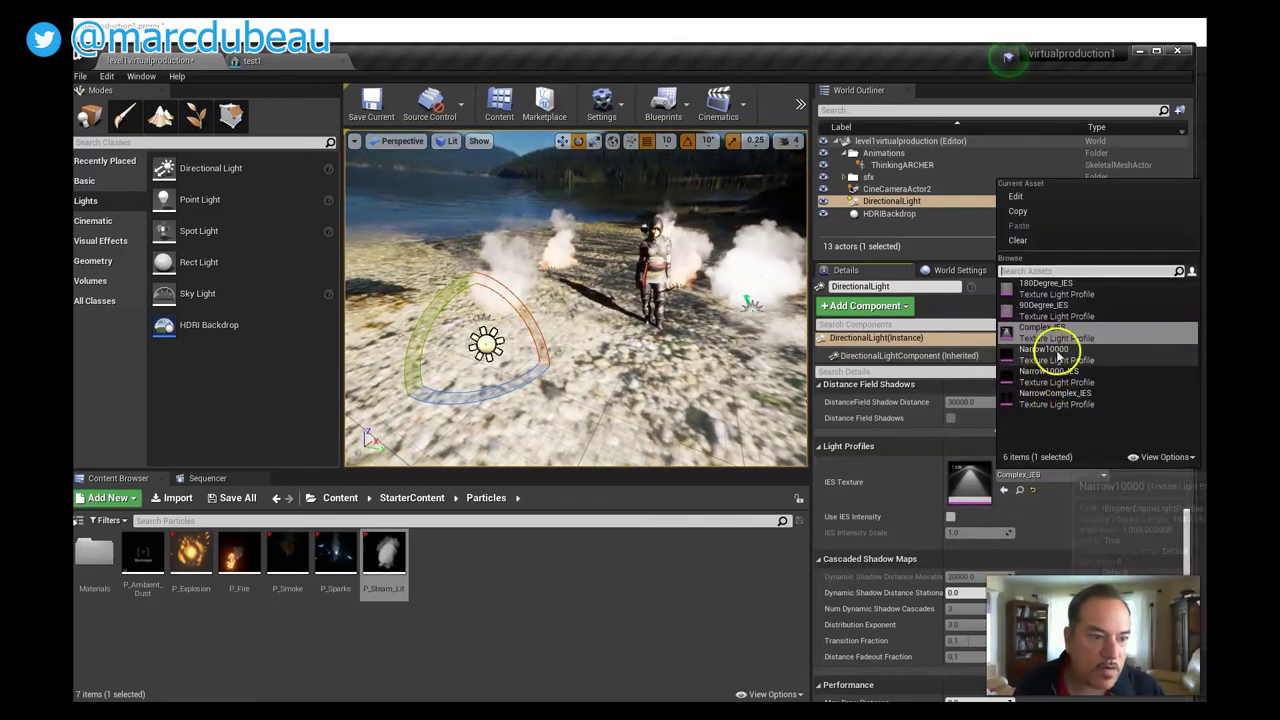
left_click(1062, 290)
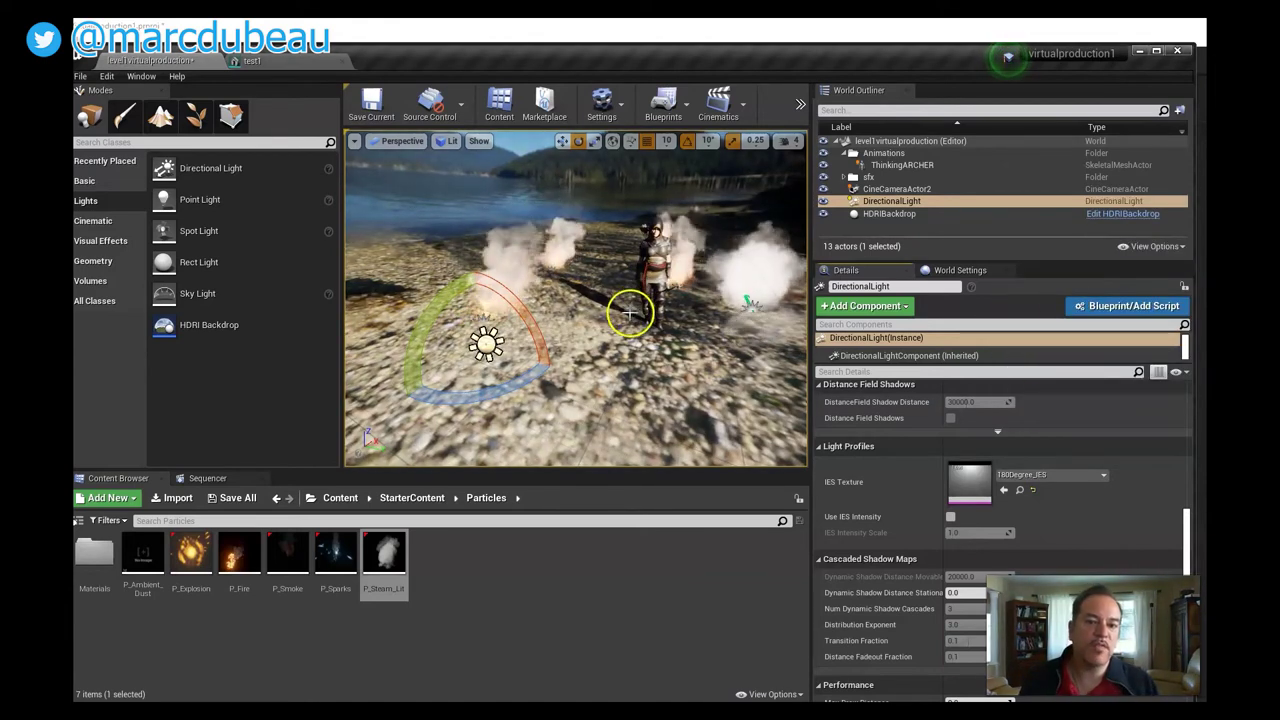
left_click_drag(630, 314, 630, 326)
scroll(630, 328, "up", 3)
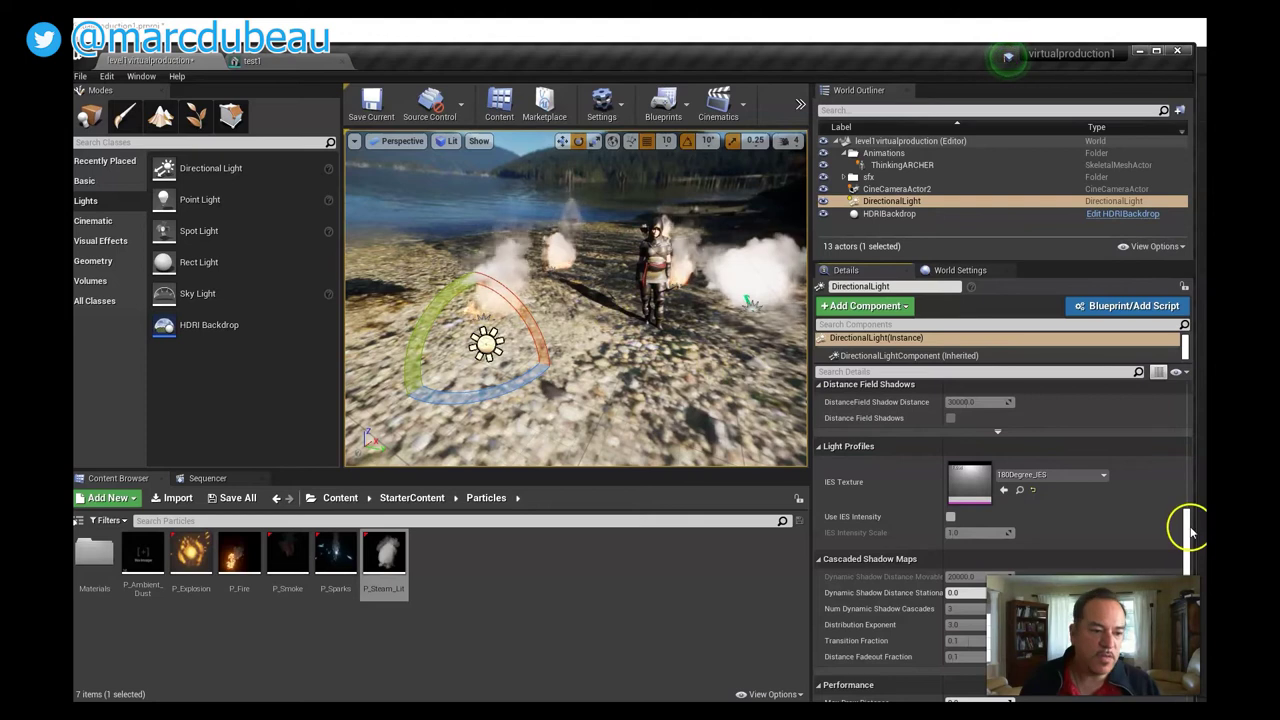
Step: Place an Exponential Height Fog beside the archer at about X 430, Y 280, Z -80 and select it for editing
left_click(112, 242)
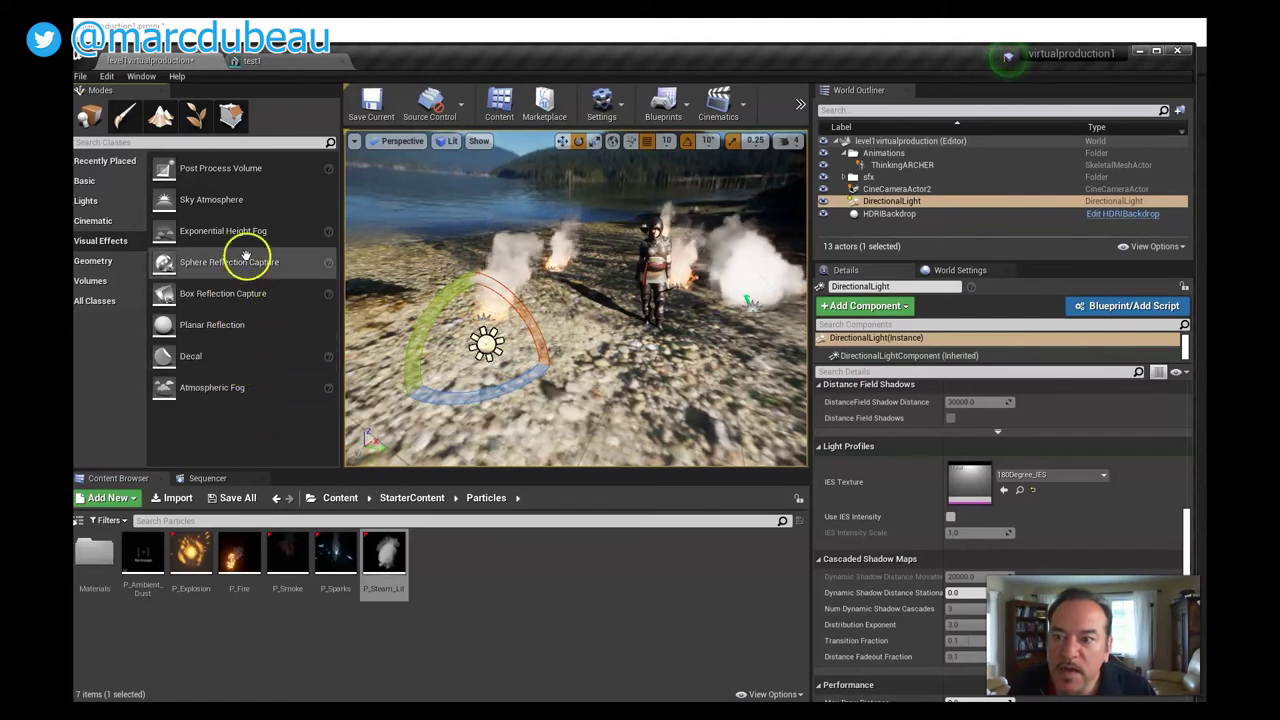
left_click_drag(245, 233, 620, 325)
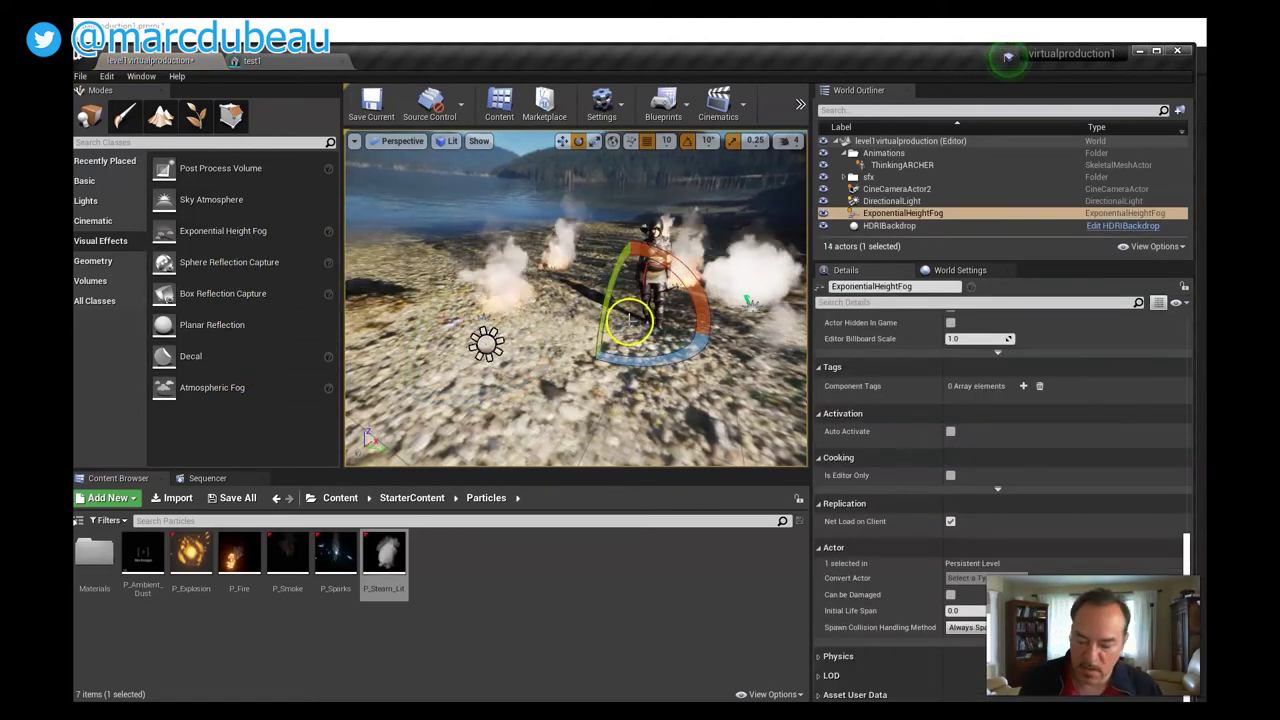
key("w")
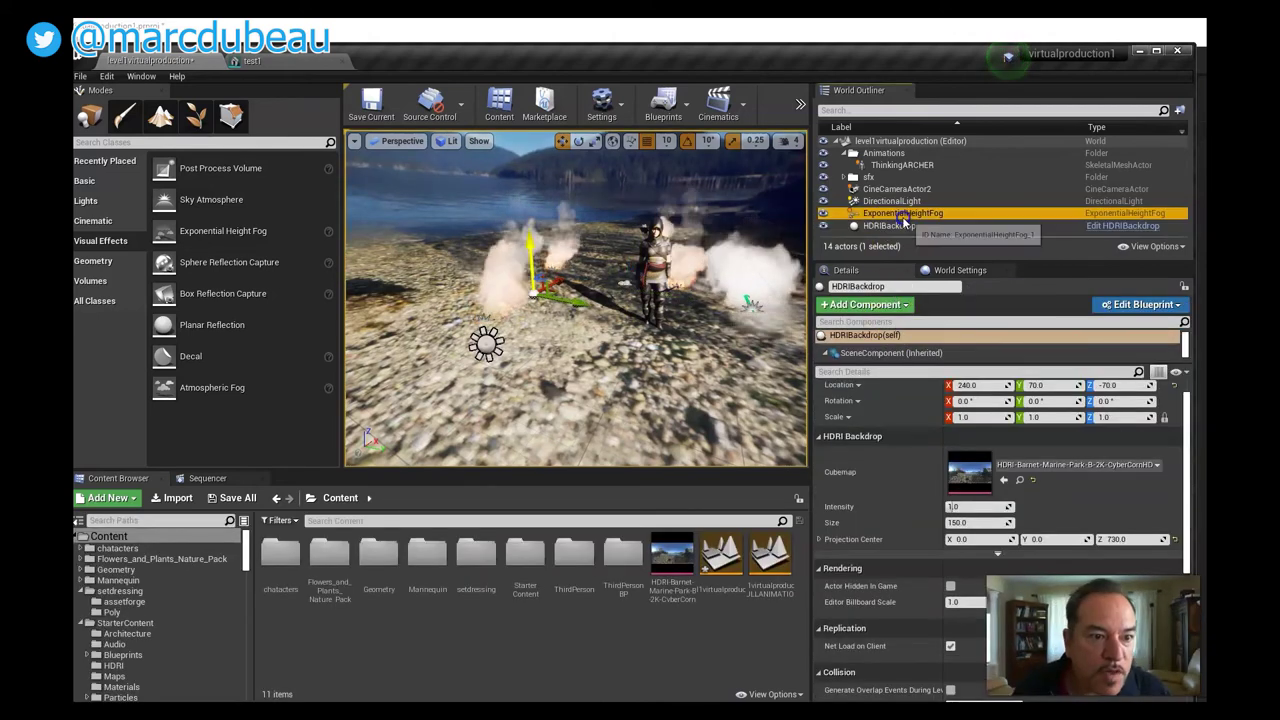
left_click(902, 216)
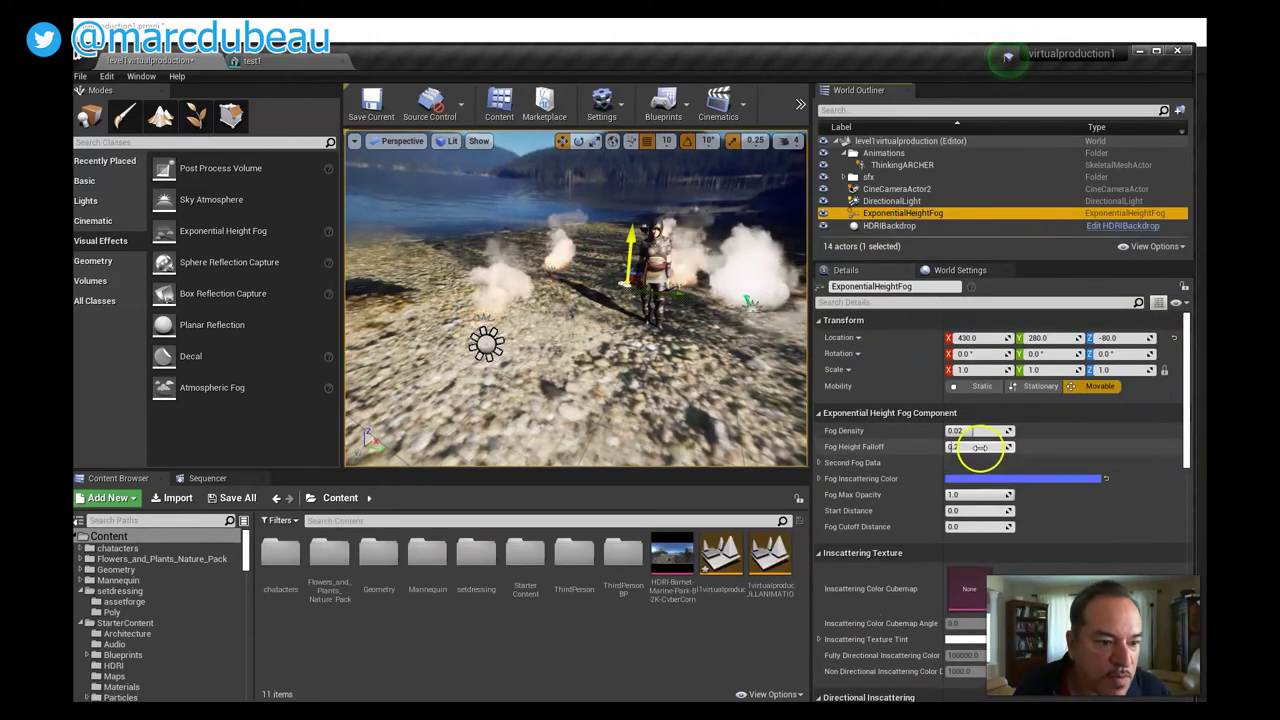
Step: Set the height fog's density to about 0.0386 and its inscattering color to a pinkish red with a hue of about 353
left_click(958, 431)
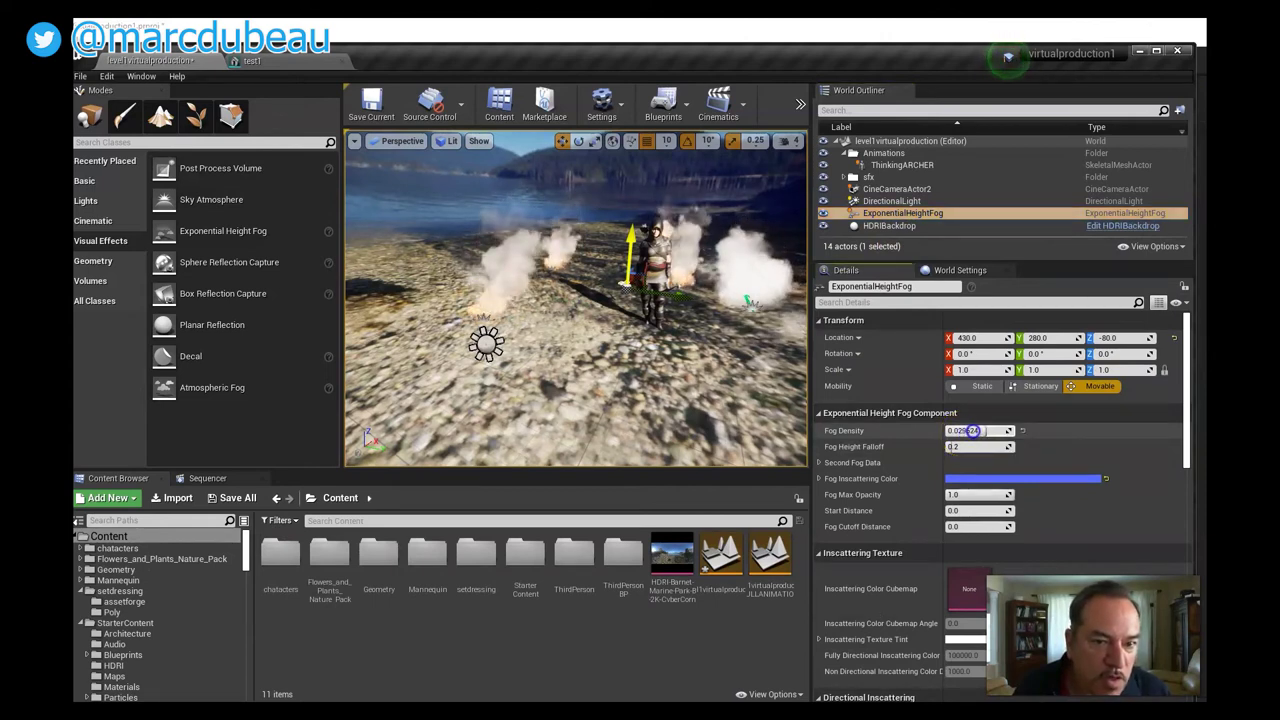
left_click_drag(987, 428, 984, 427)
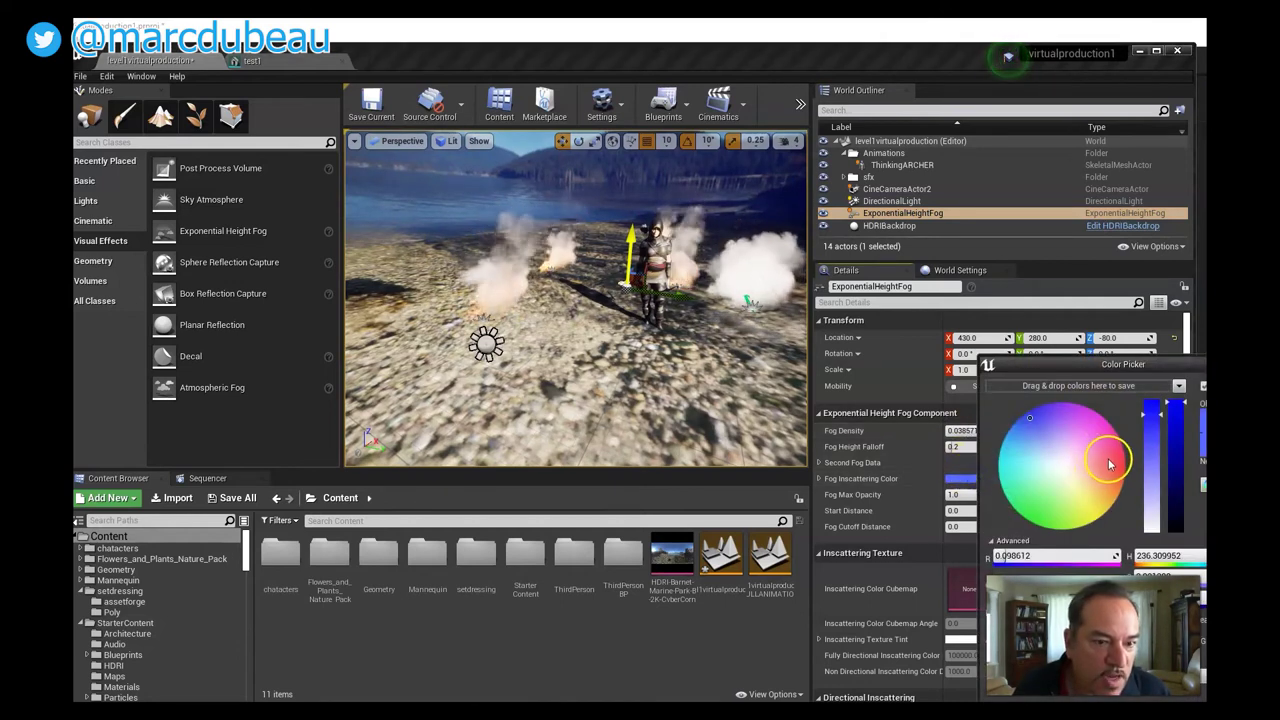
left_click(1109, 463)
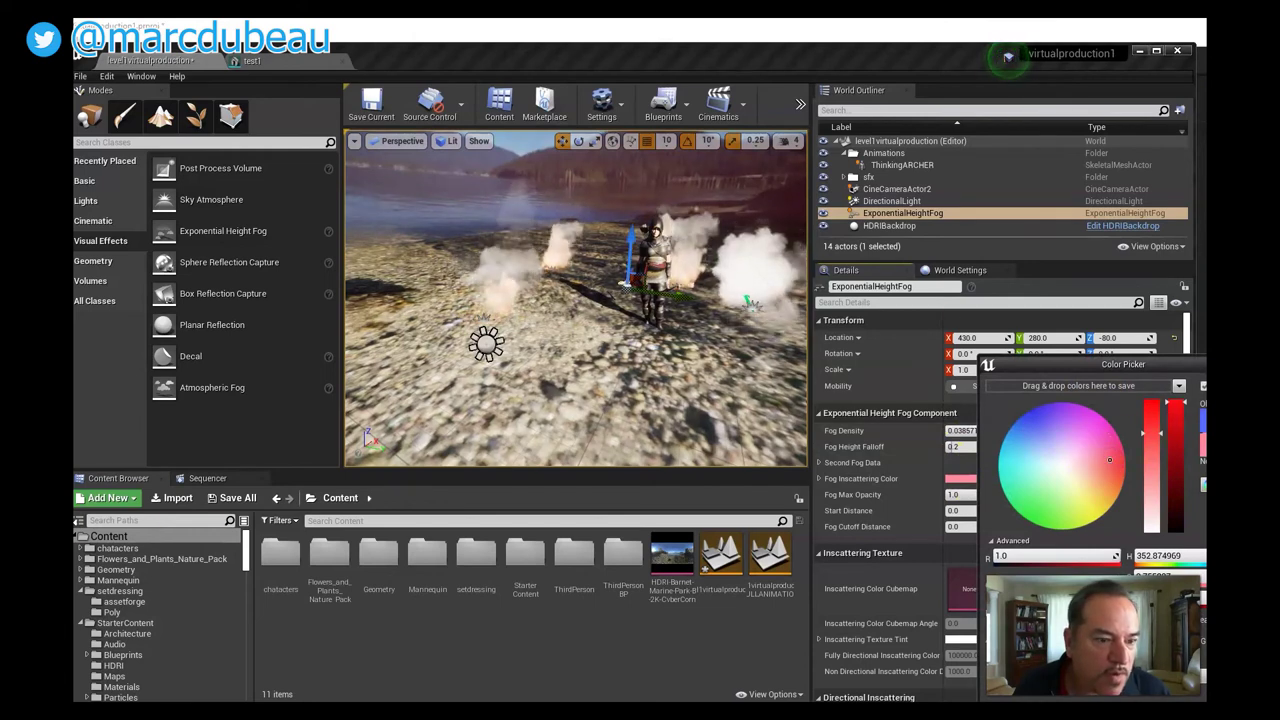
left_click(1203, 676)
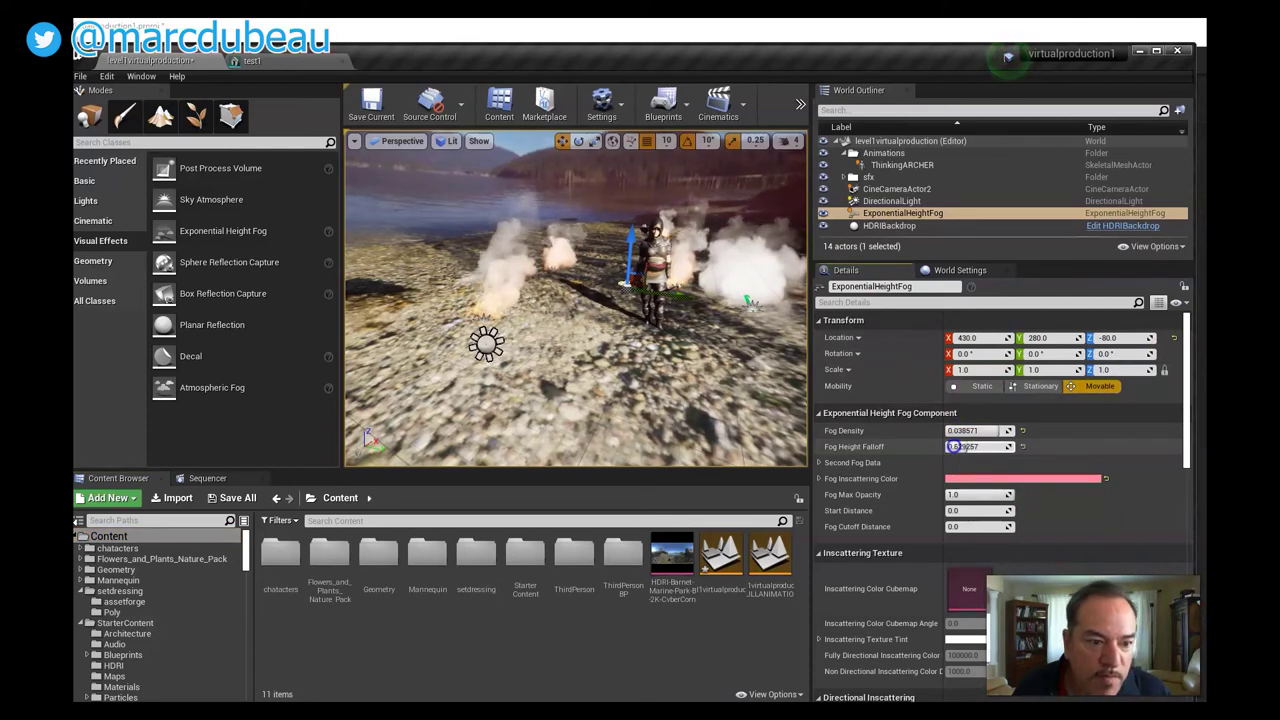
Step: With the height fog raised to Z 0, set its height falloff to about 0.8 and its max opacity to about 0.095
left_click_drag(957, 444, 958, 446)
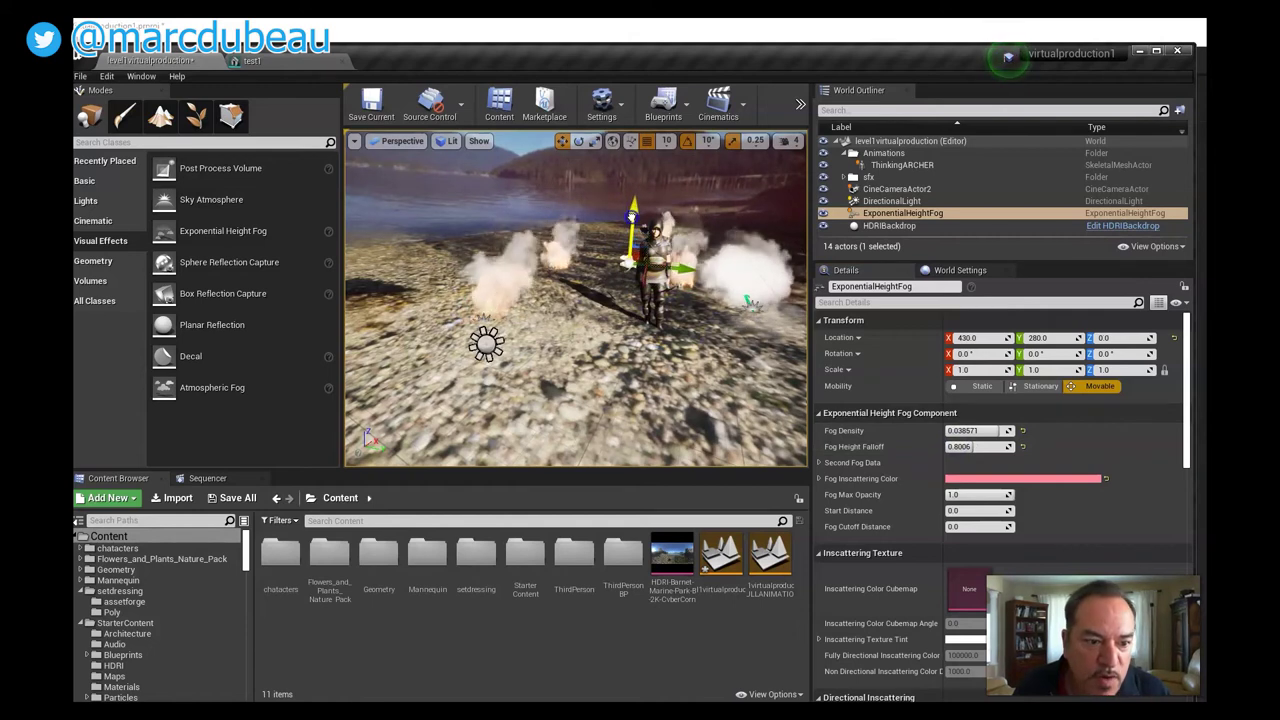
left_click(964, 446)
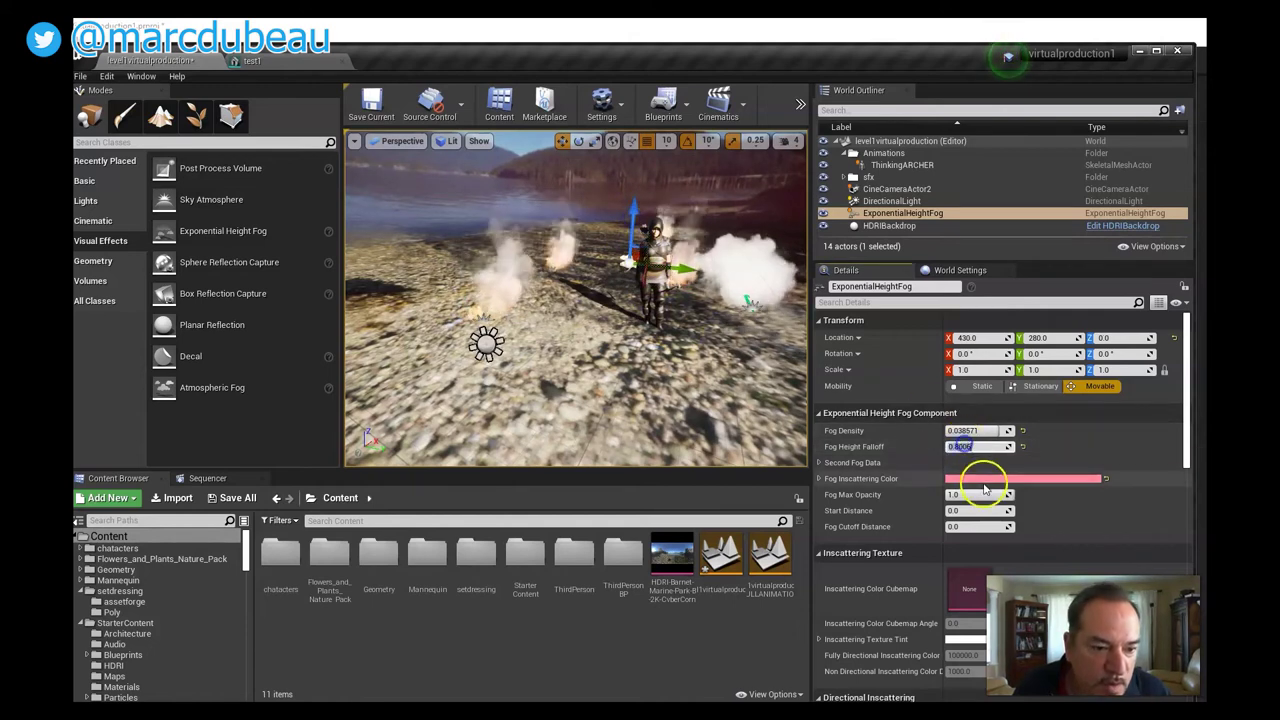
left_click_drag(962, 494, 916, 486)
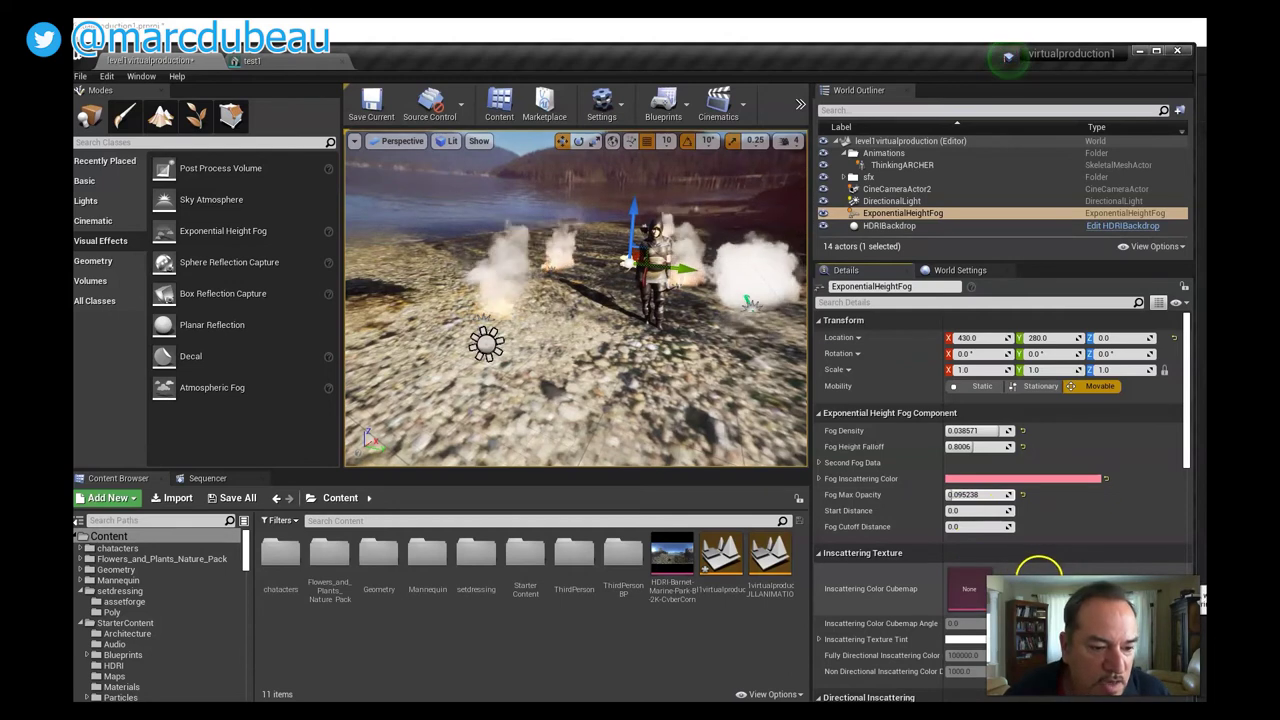
Step: Check the Content Browser's engine content display option and assign the autumn_hockey_4k texture as the height fog's inscattering color cubemap
left_click(1038, 578)
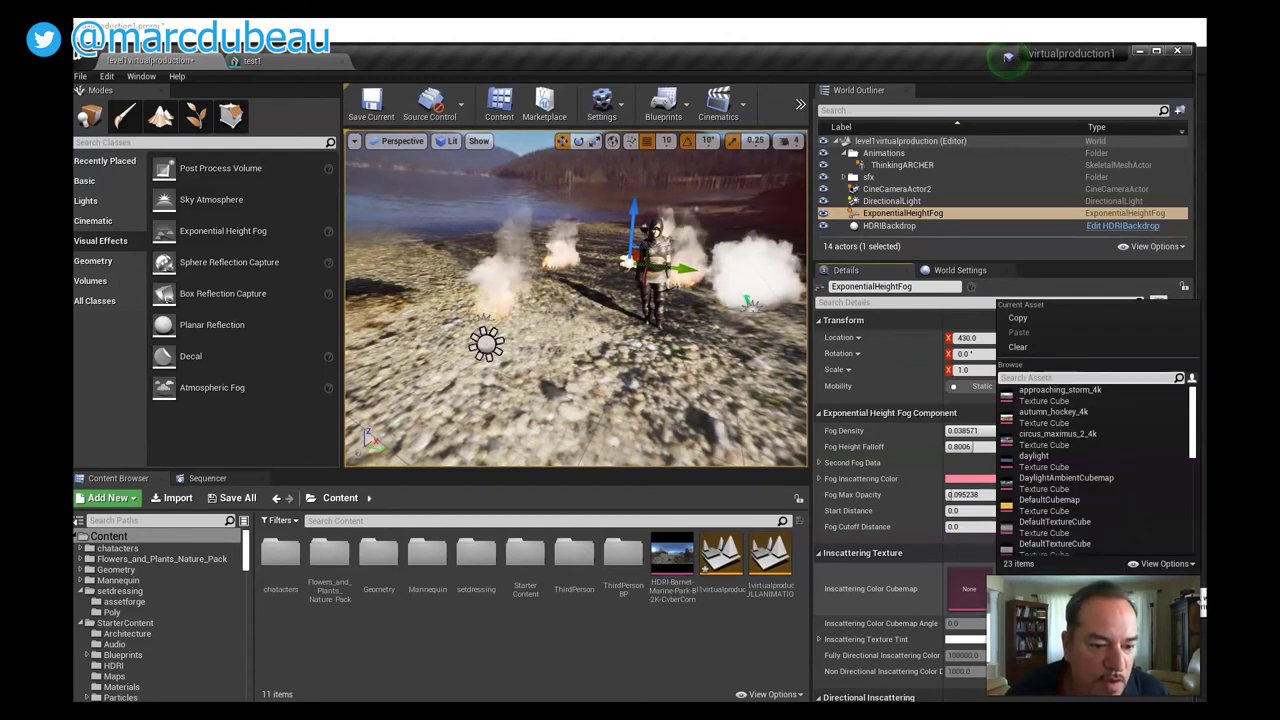
left_click(757, 622)
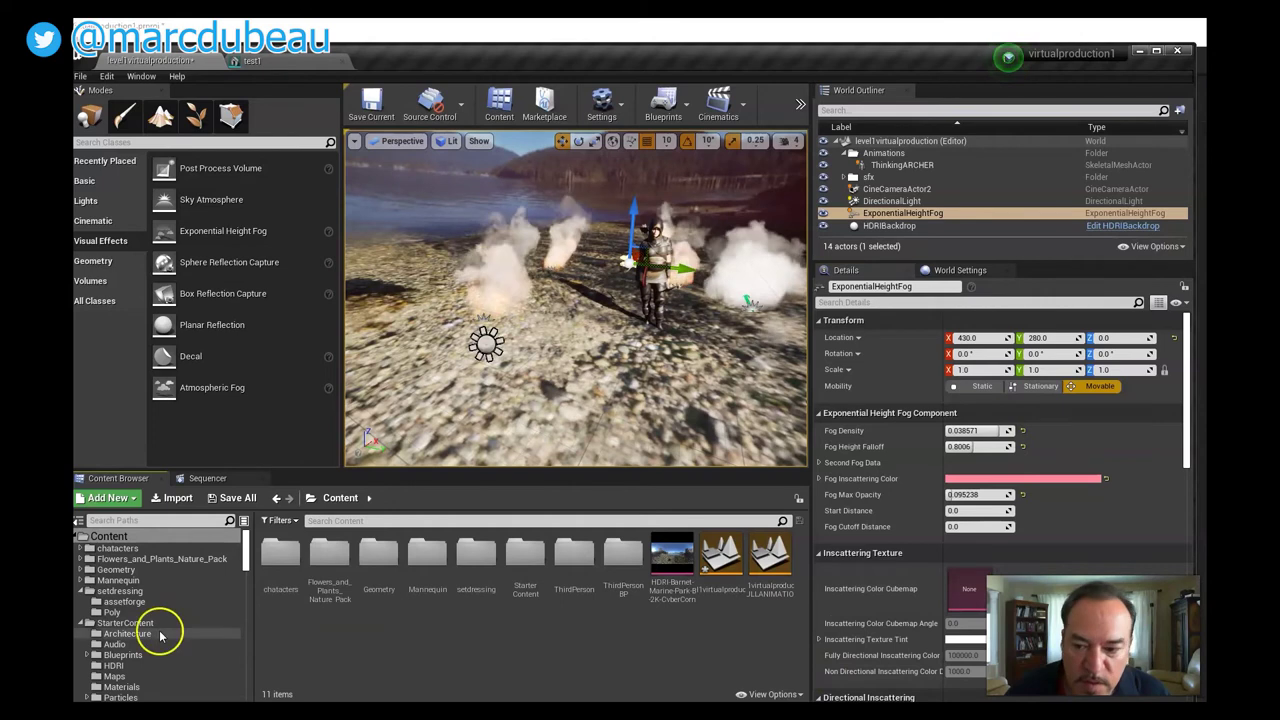
left_click(724, 596)
left_click(774, 694)
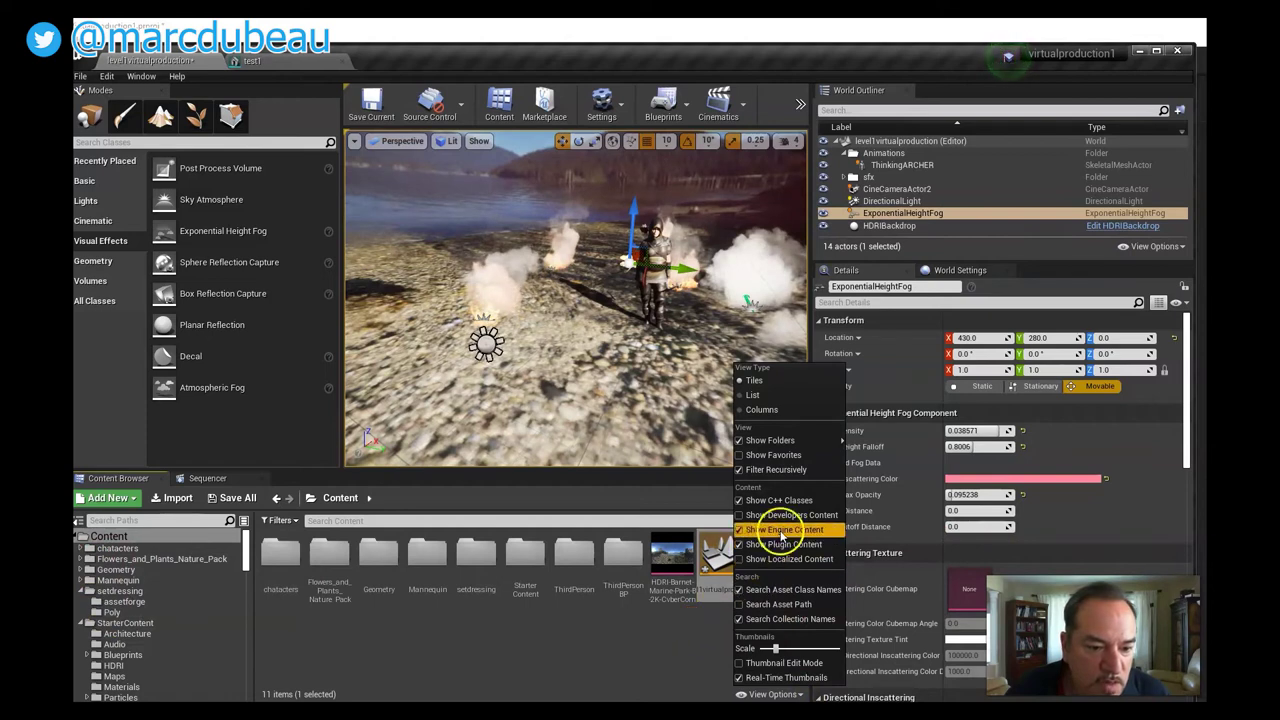
left_click(679, 641)
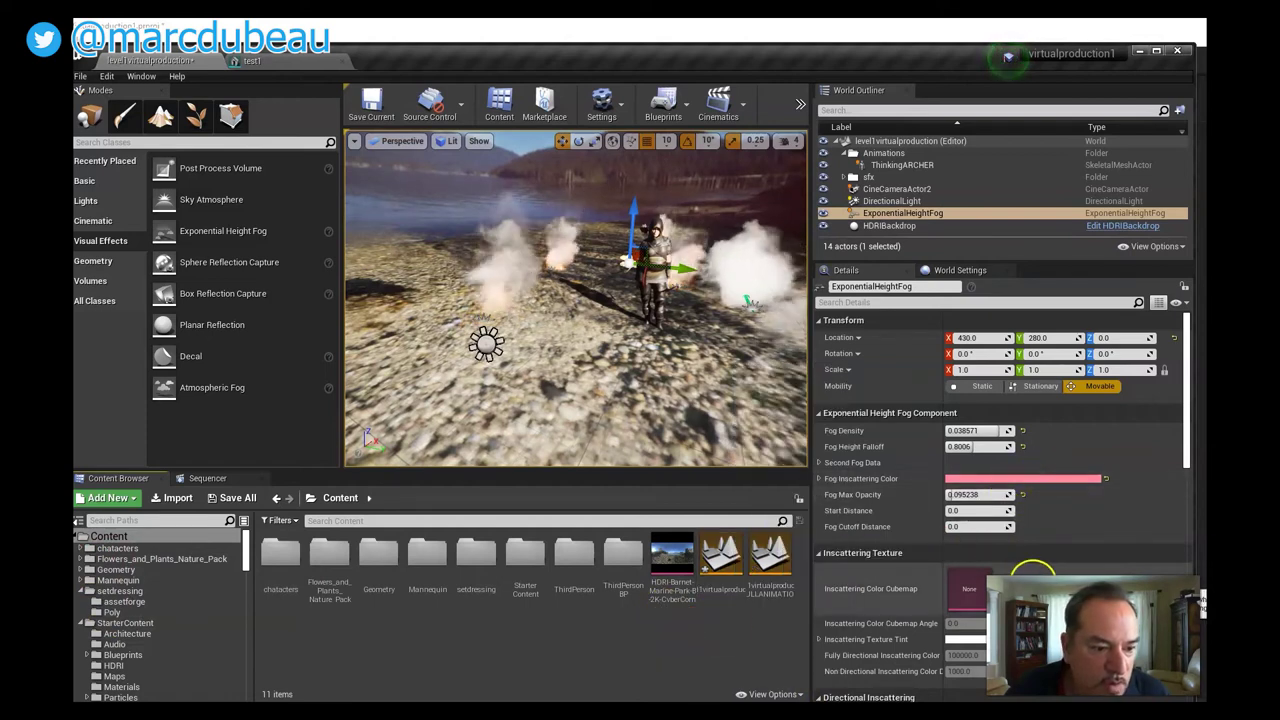
left_click(1031, 582)
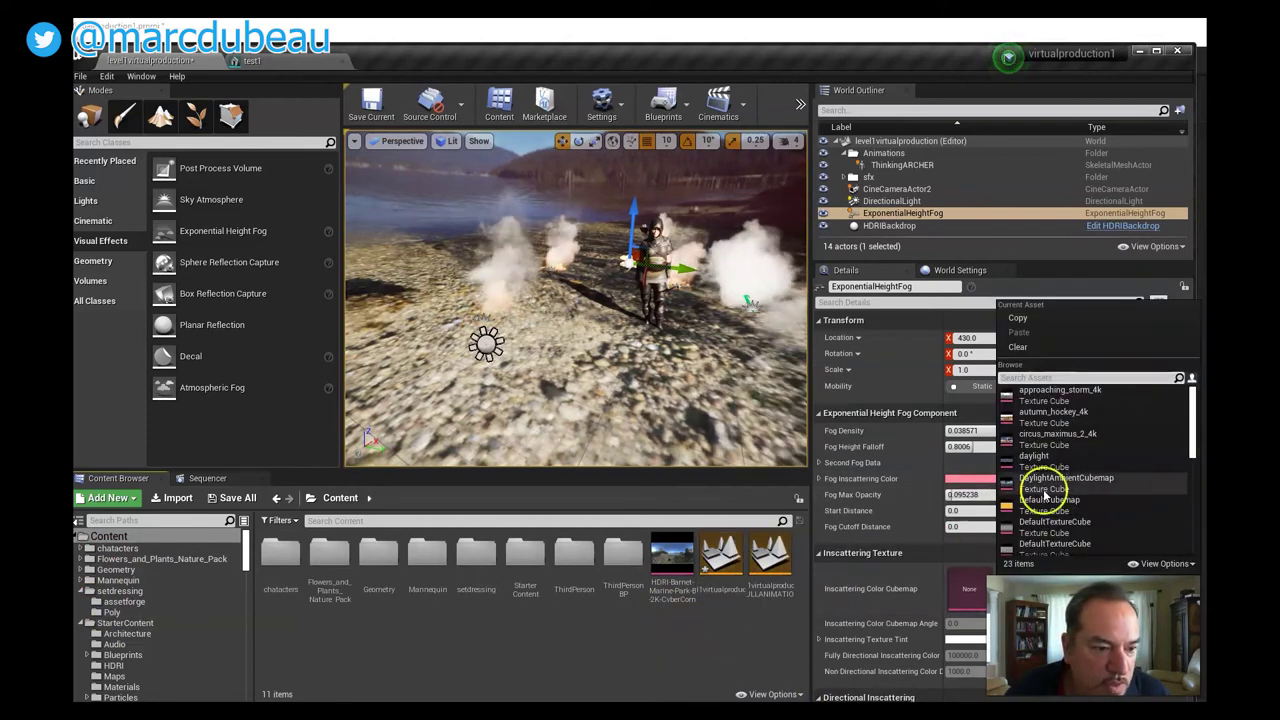
left_click(1054, 422)
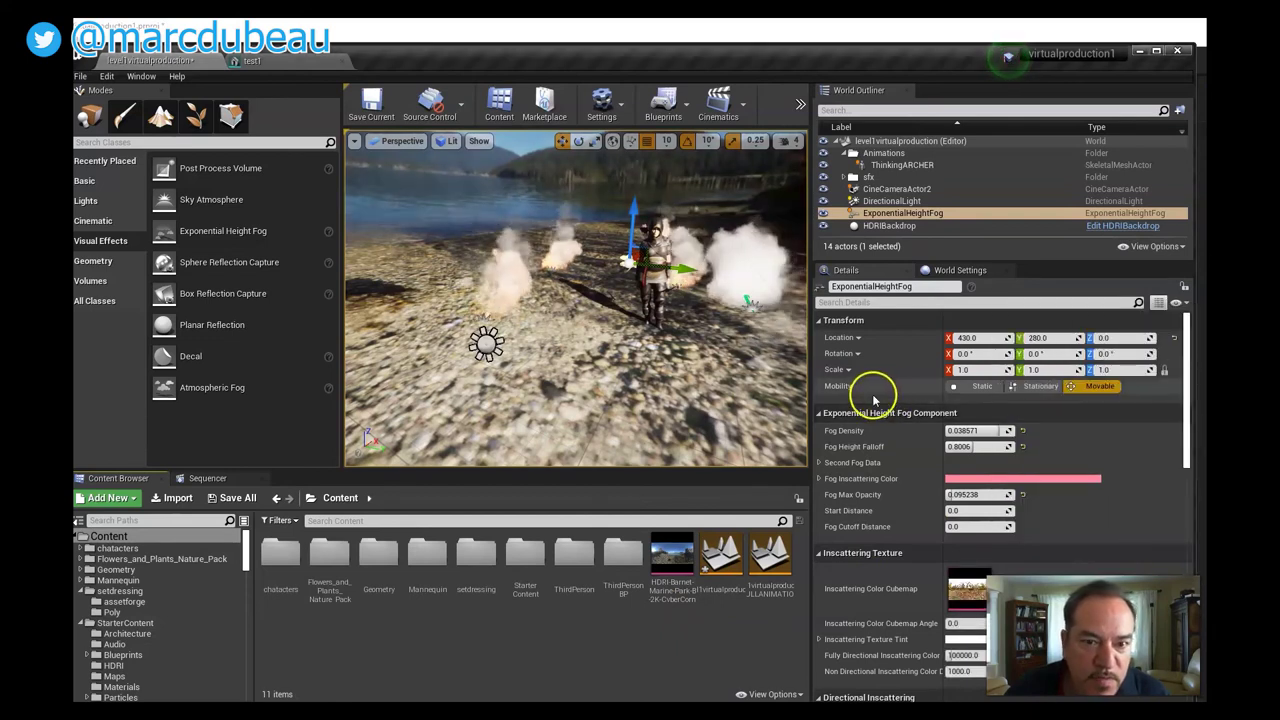
Step: Replace the height fog's inscattering color cubemap with the orange patterned texture
left_click(1018, 575)
left_click(1029, 508)
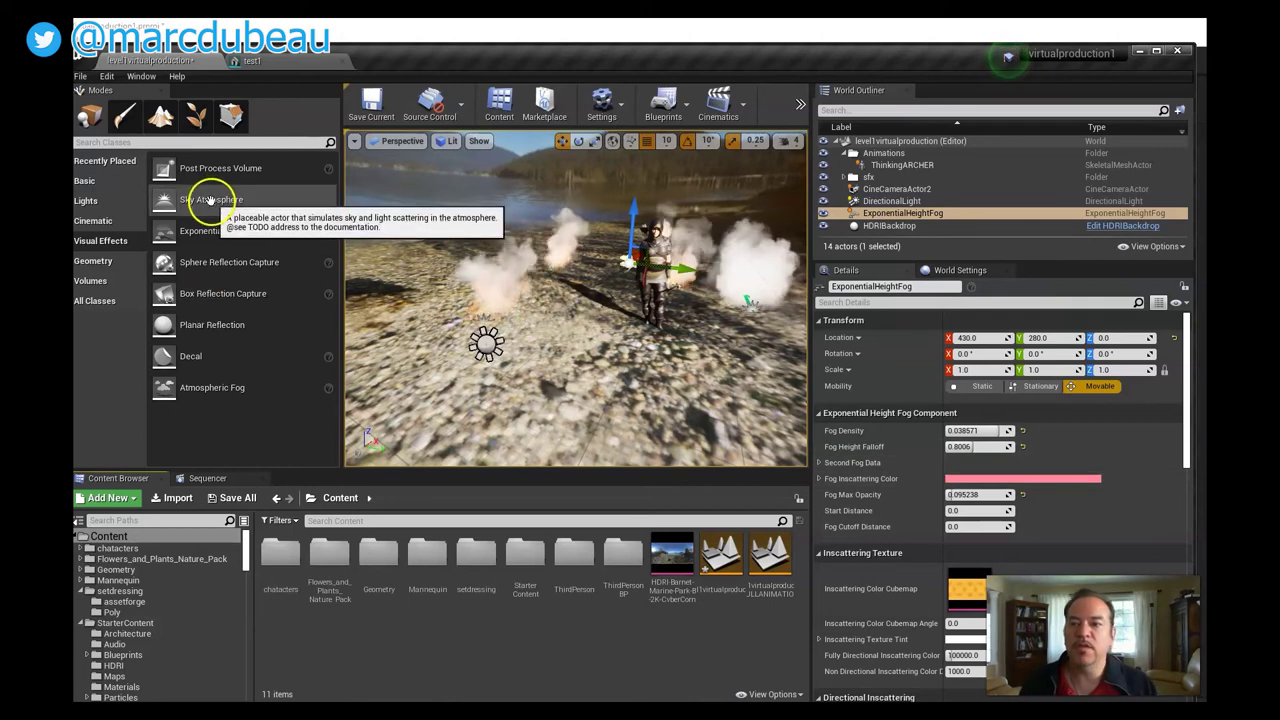
Step: Place a Sky Light in the level on the pebble beach beside the archer, near the smoke effects
left_click(86, 201)
left_click_drag(210, 293, 525, 252)
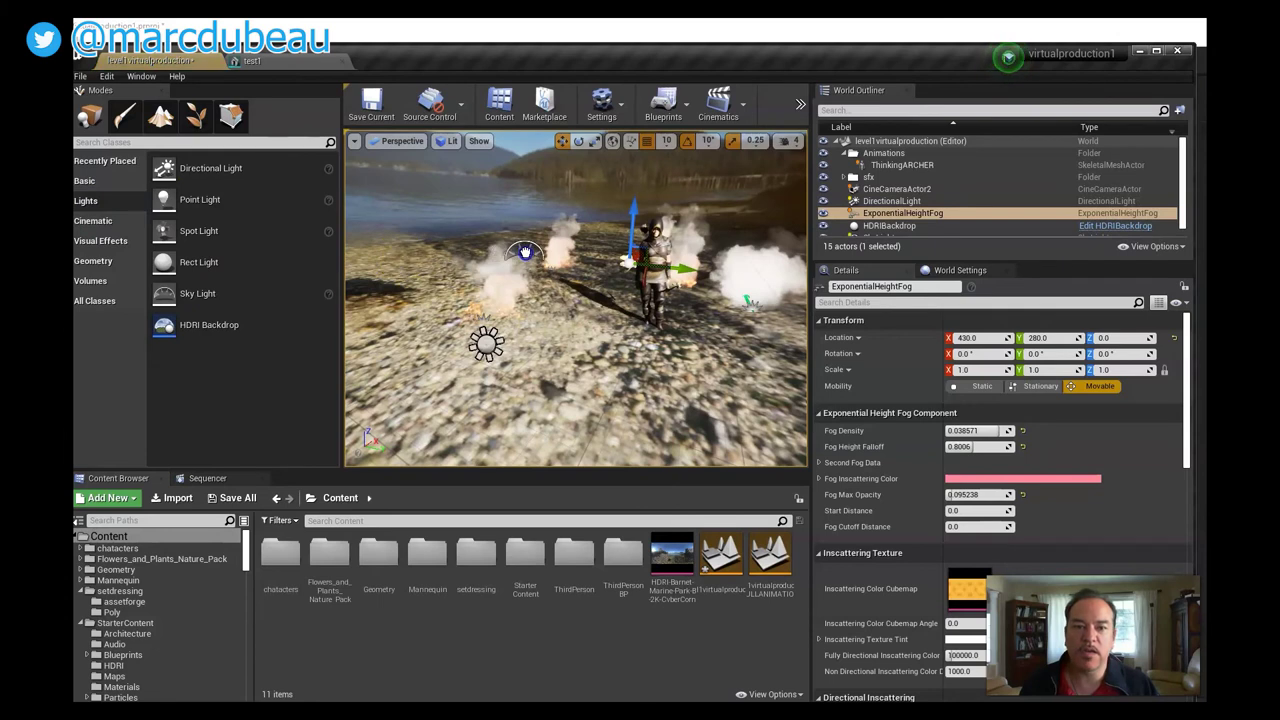
left_click(575, 259)
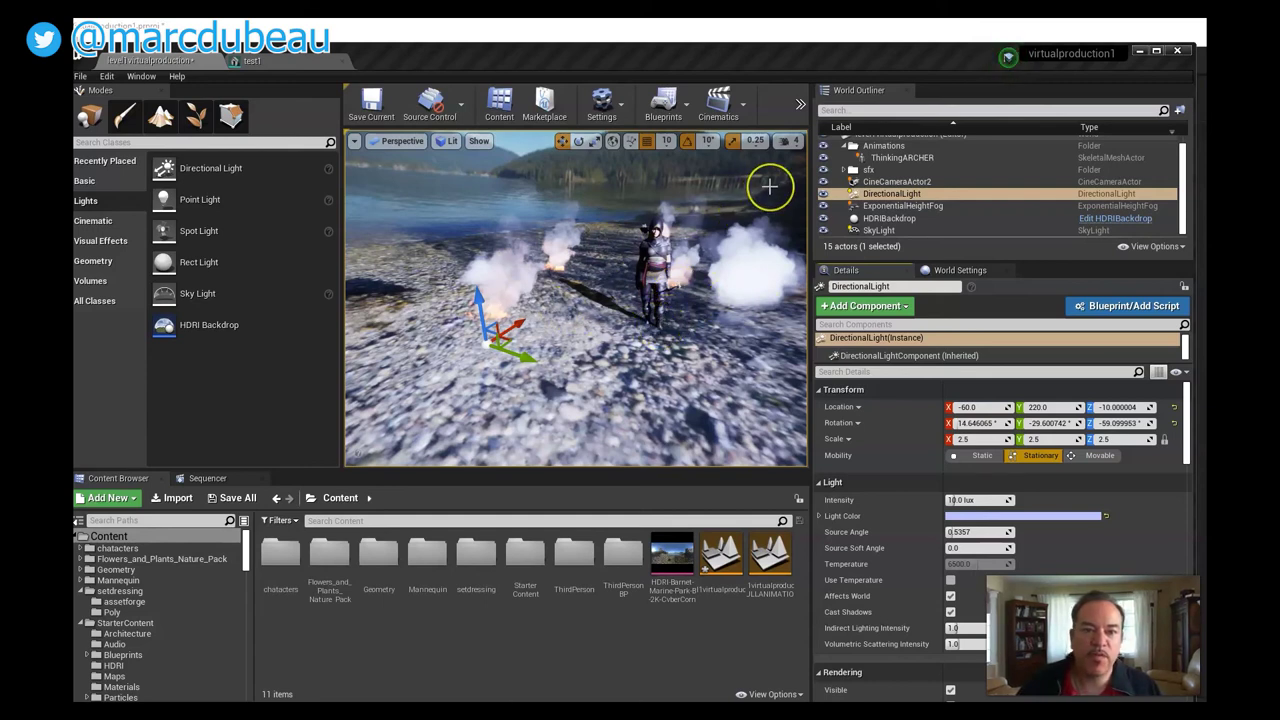
Step: Split the level viewport into a three-pane layout with two small stacked views beside one tall view
left_click(354, 142)
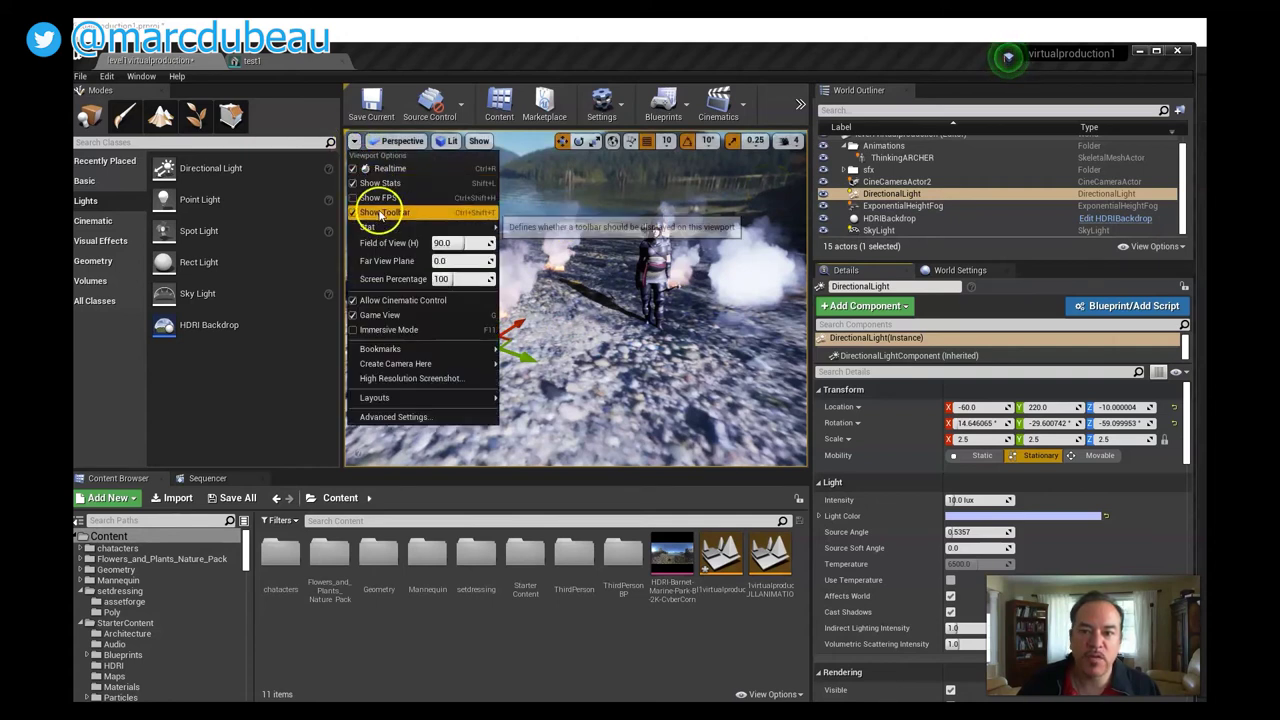
mouse_move(412, 399)
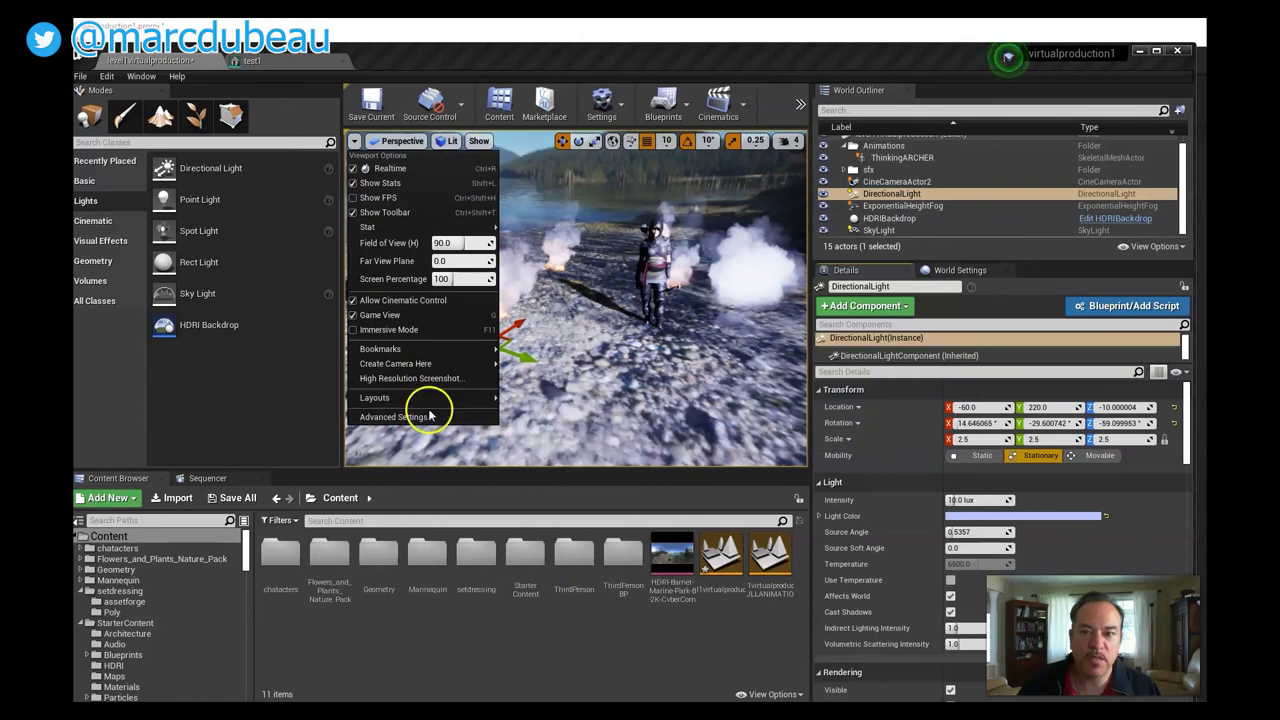
left_click(353, 142)
left_click(353, 142)
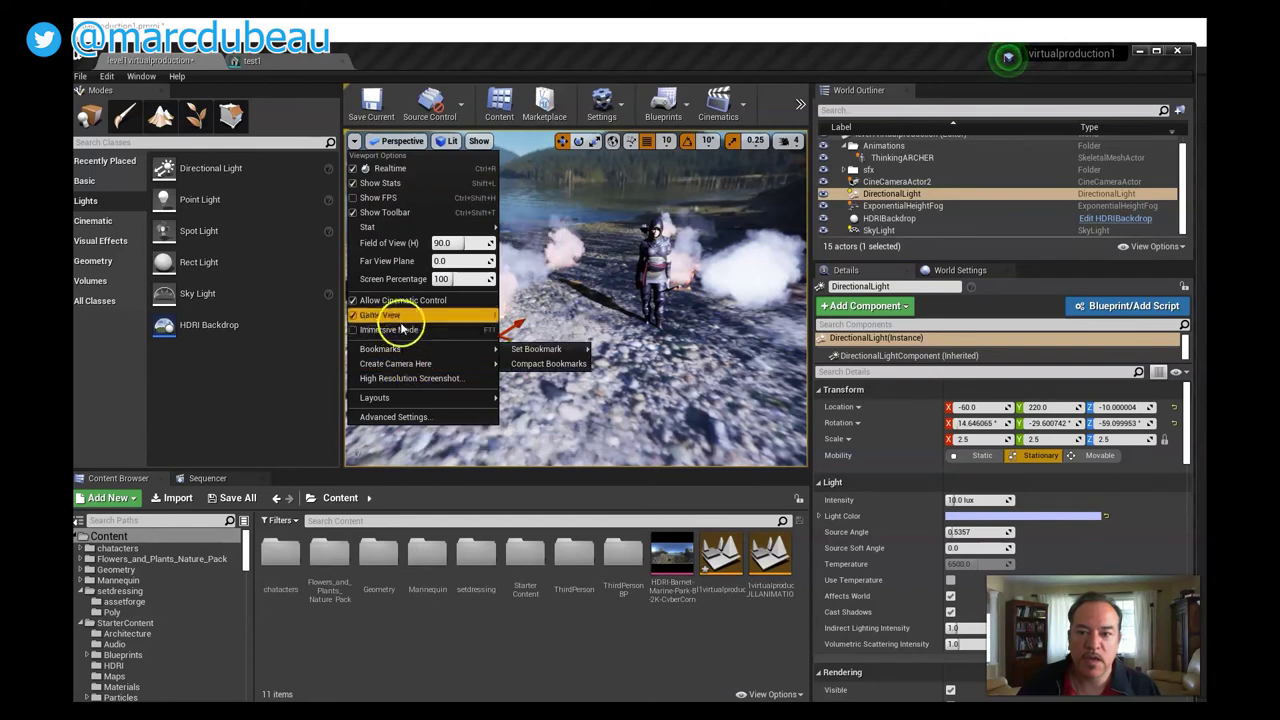
left_click(354, 301)
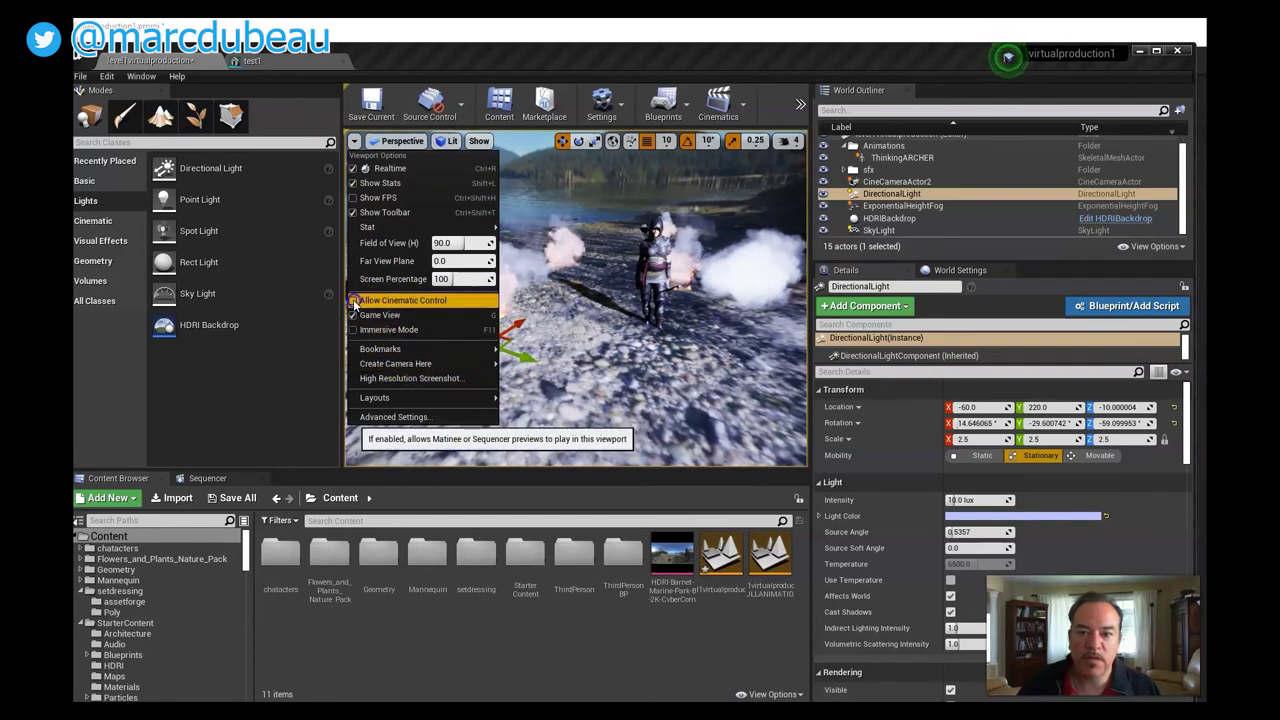
left_click(354, 302)
mouse_move(380, 365)
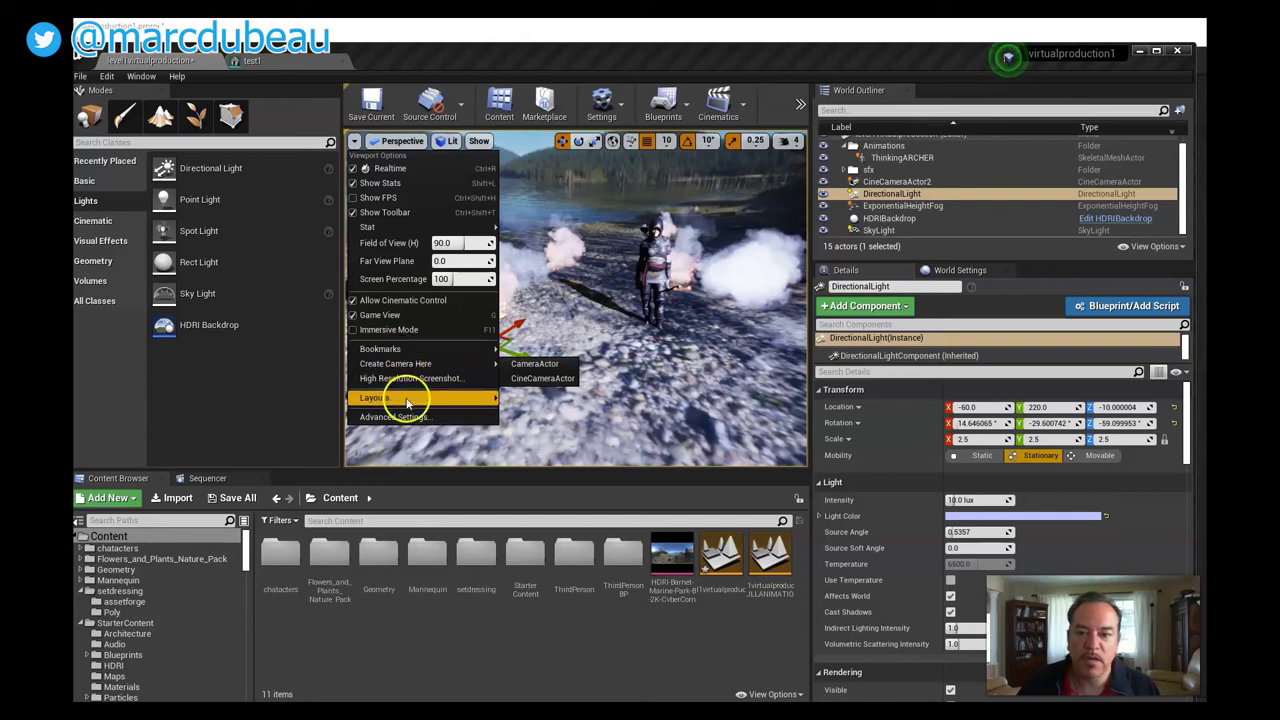
mouse_move(420, 398)
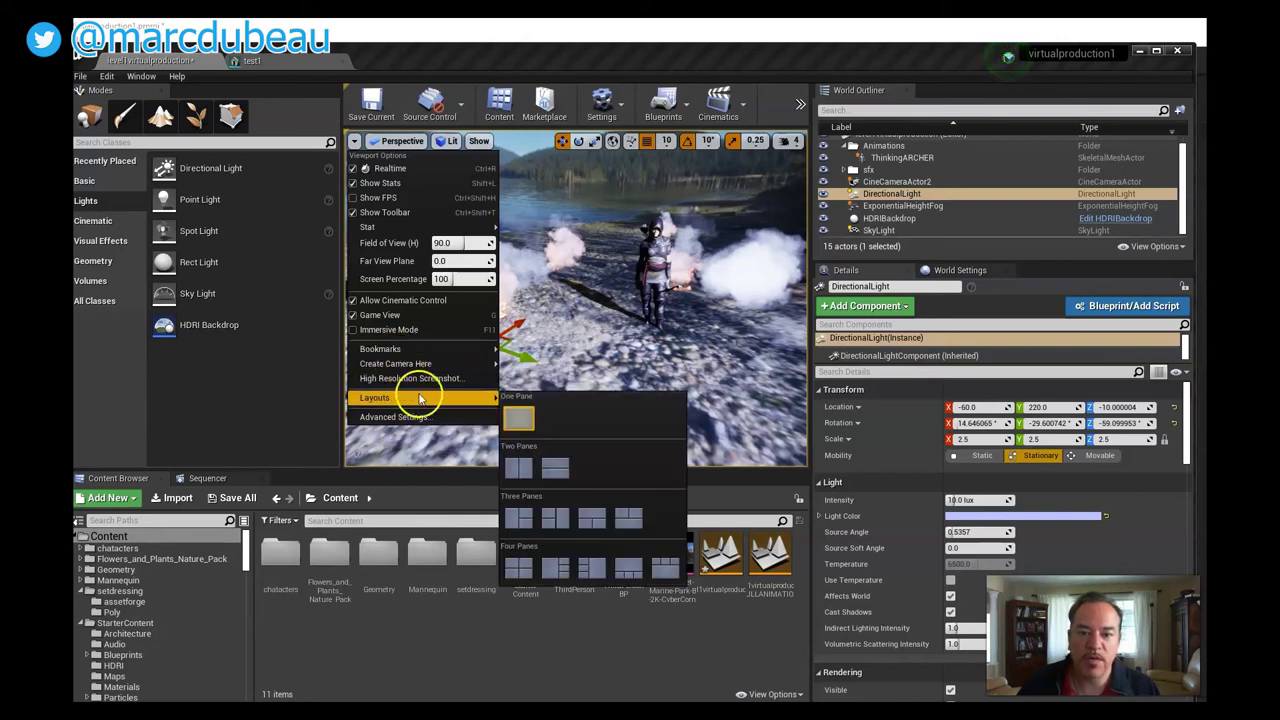
left_click(560, 517)
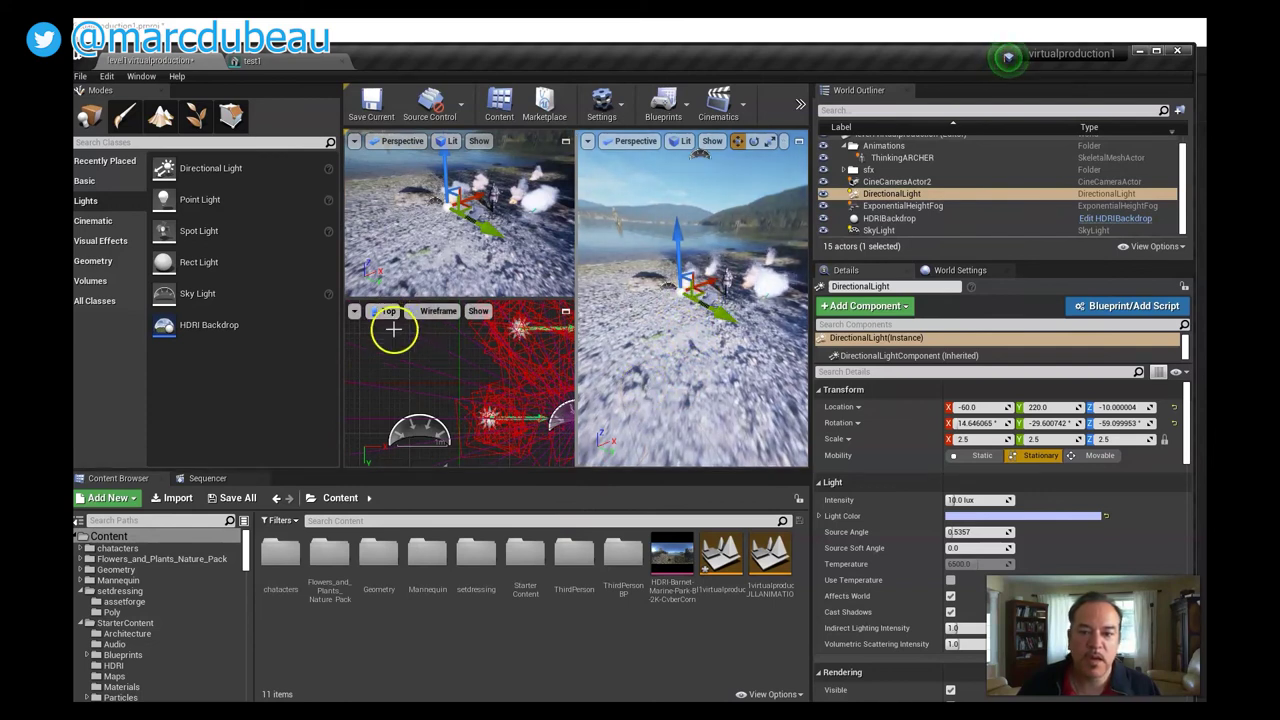
Step: Select the ThinkingARCHER actor and move it along the Y axis in the top view to Y 370
scroll(495, 404, "down", 1)
scroll(497, 404, "down", 2)
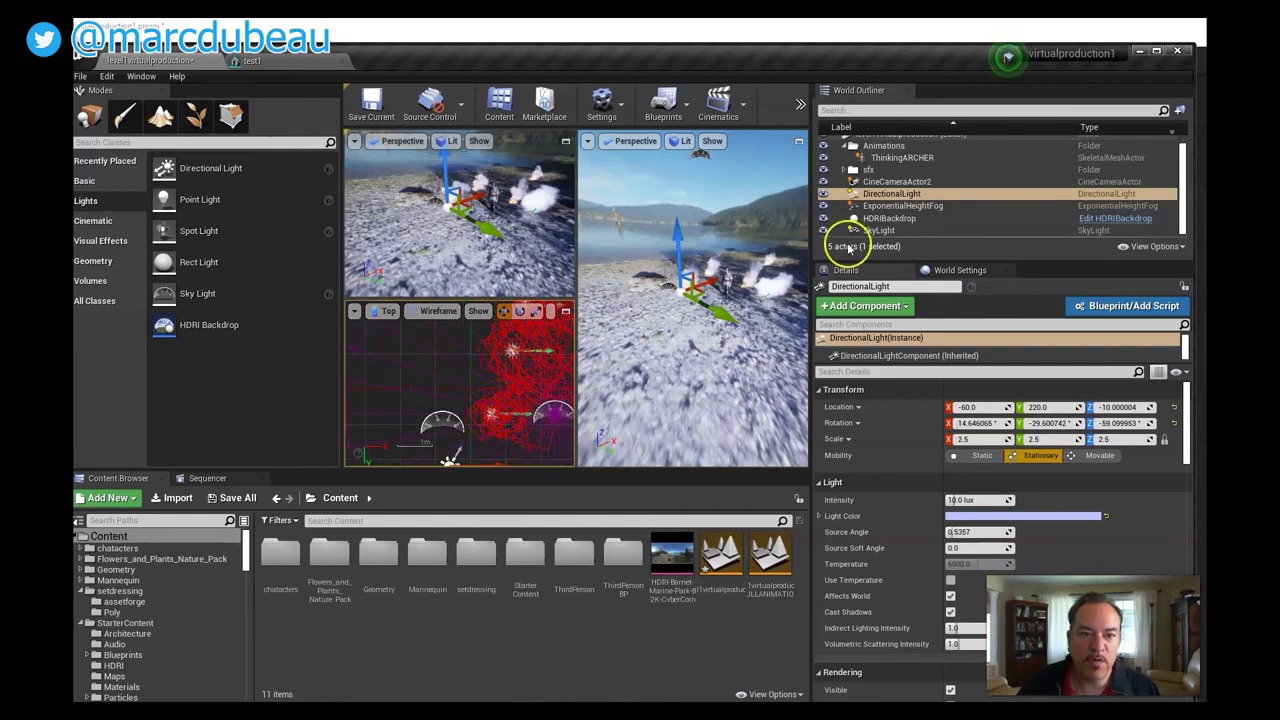
left_click_drag(915, 181, 905, 185)
scroll(904, 180, "up", 1)
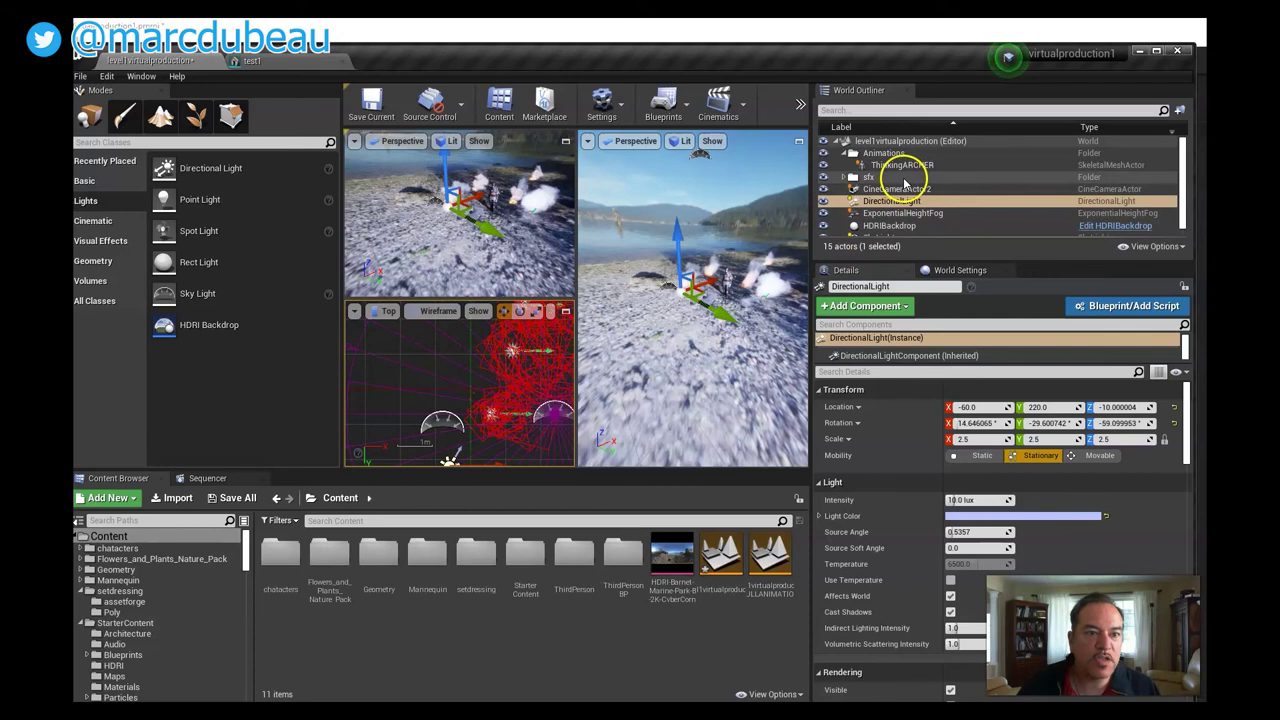
scroll(911, 198, "down", 1)
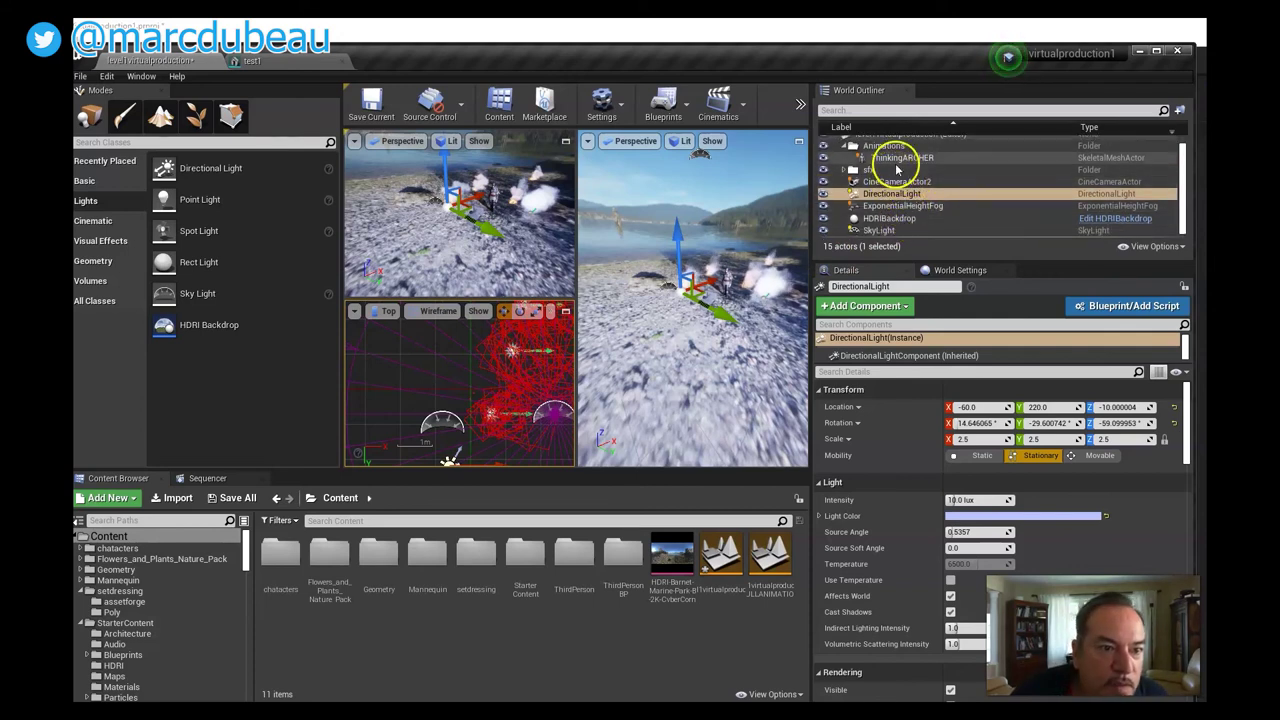
left_click(895, 158)
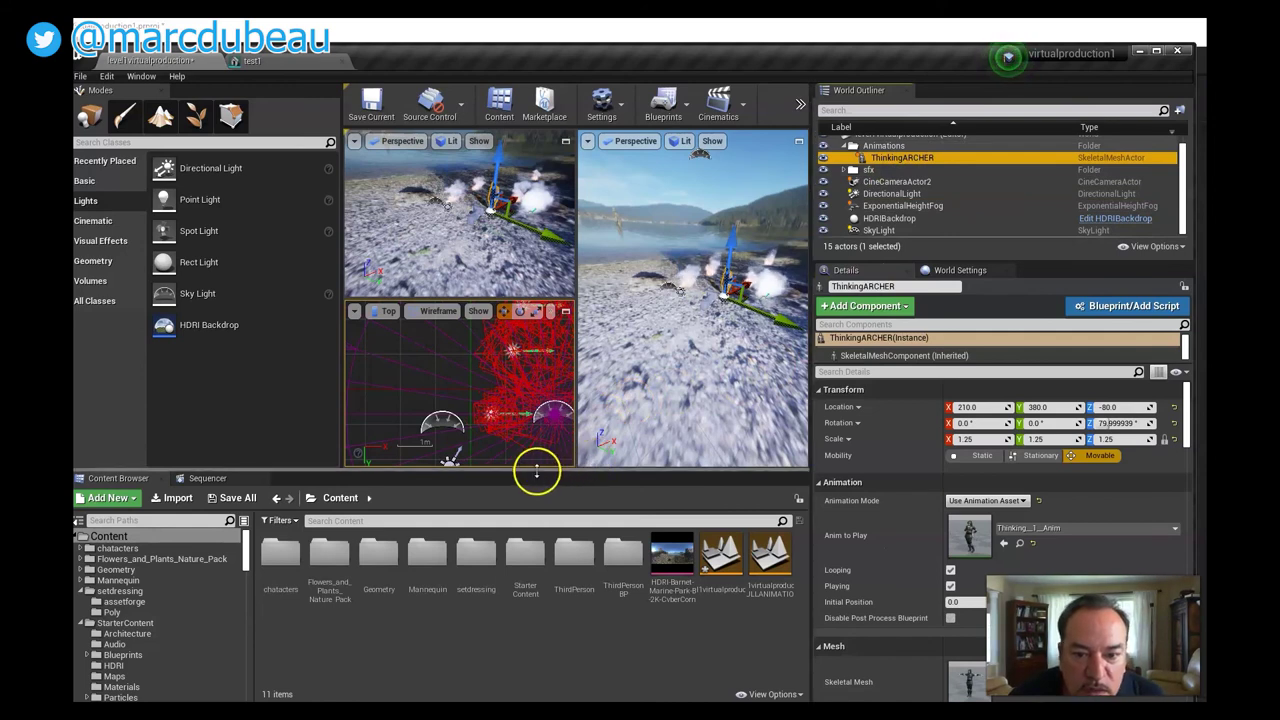
mouse_move(449, 386)
right_mouse_down()
mouse_move(391, 374)
mouse_move(347, 449)
mouse_move(379, 300)
mouse_move(420, 306)
mouse_move(435, 377)
right_mouse_up()
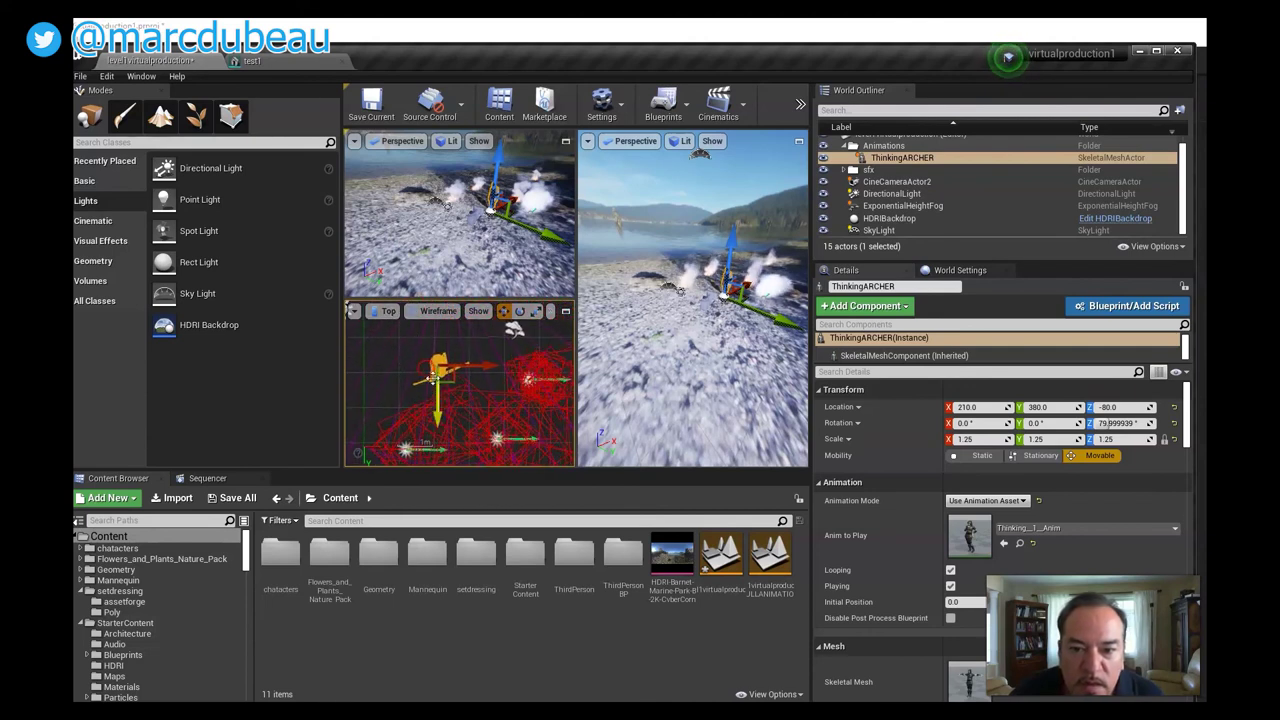
left_click_drag(441, 392, 449, 391)
left_click(489, 312)
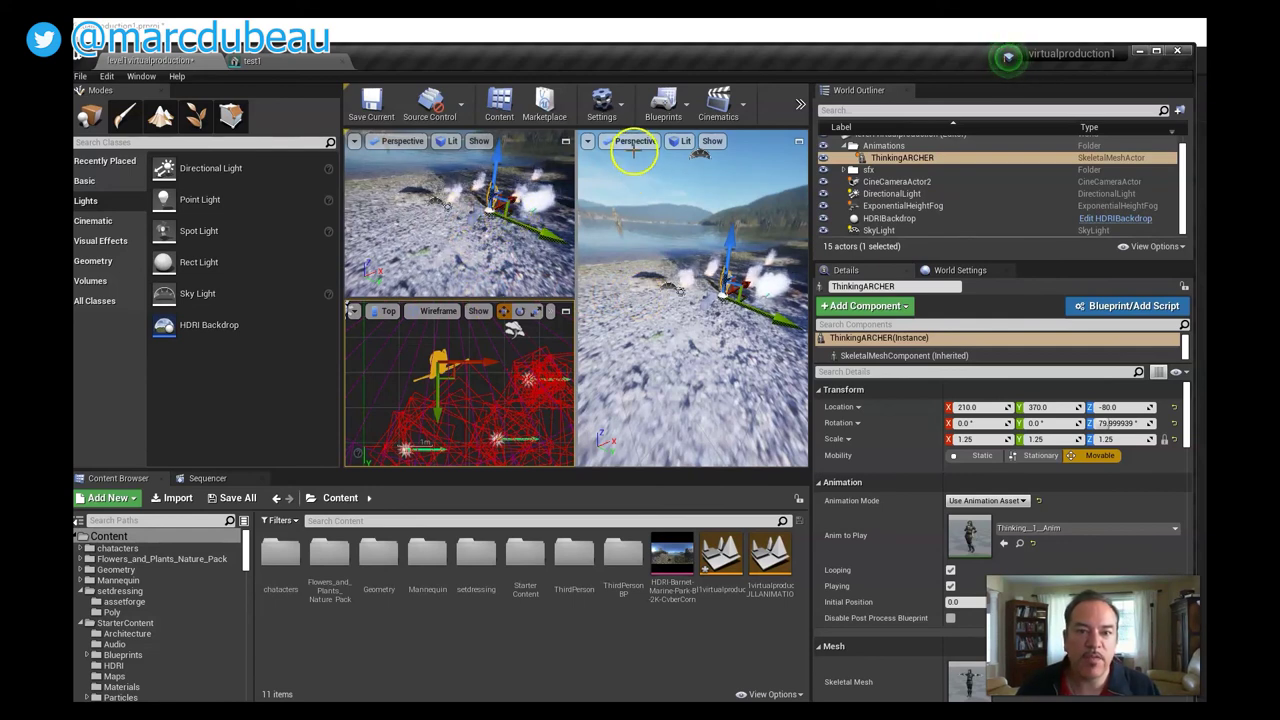
Step: Switch the small perspective pane to the Right orthographic view and frame the archer, lights and effects in it
left_click(400, 141)
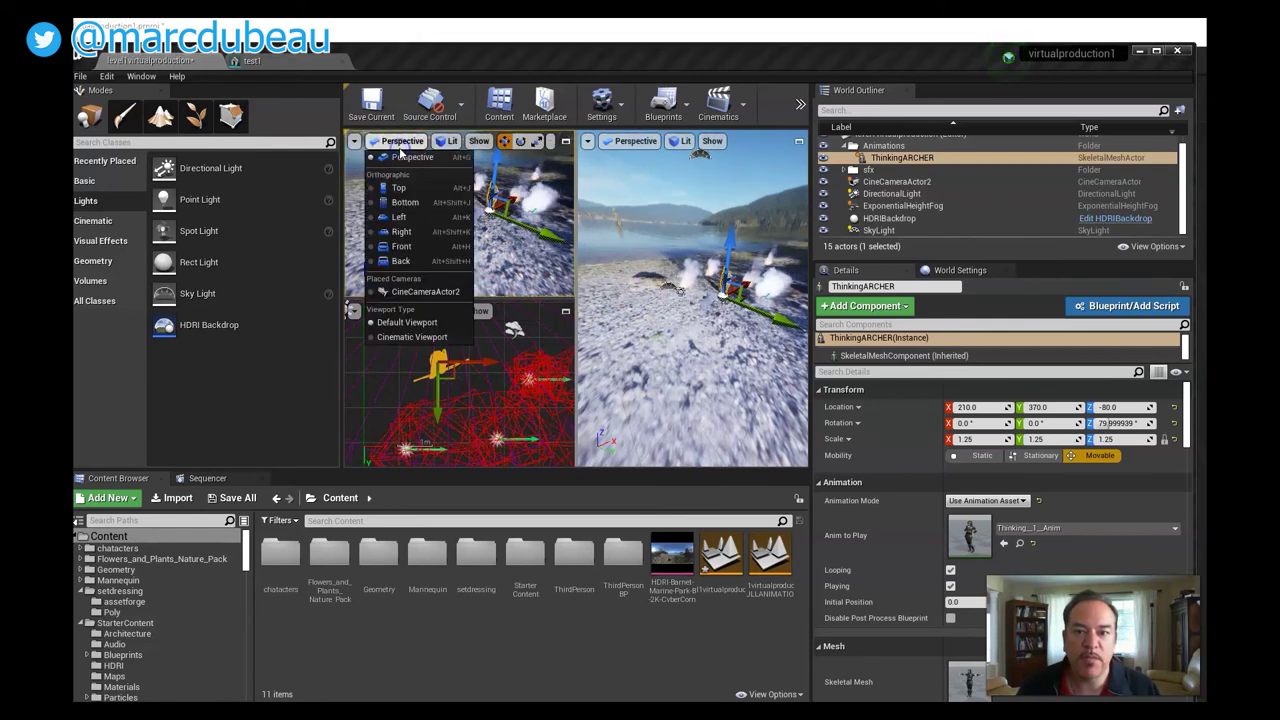
left_click(406, 233)
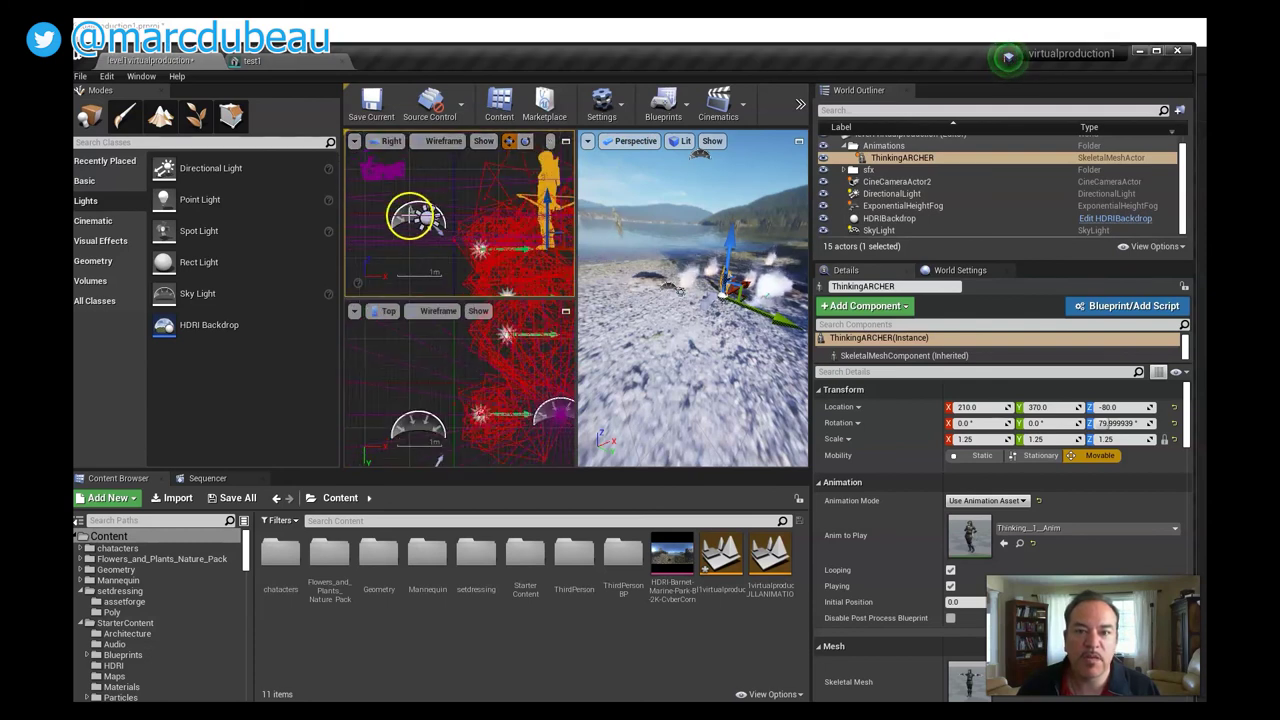
scroll(410, 216, "down", 5)
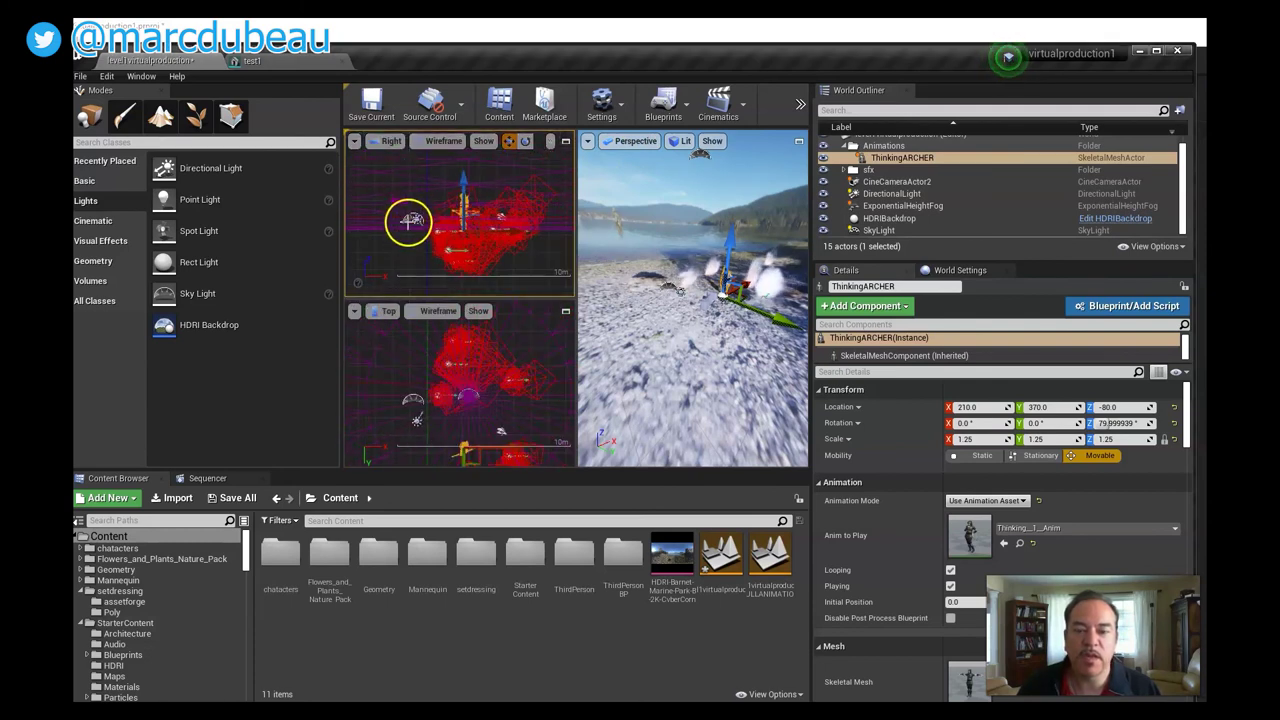
right_click_drag(388, 246, 409, 265)
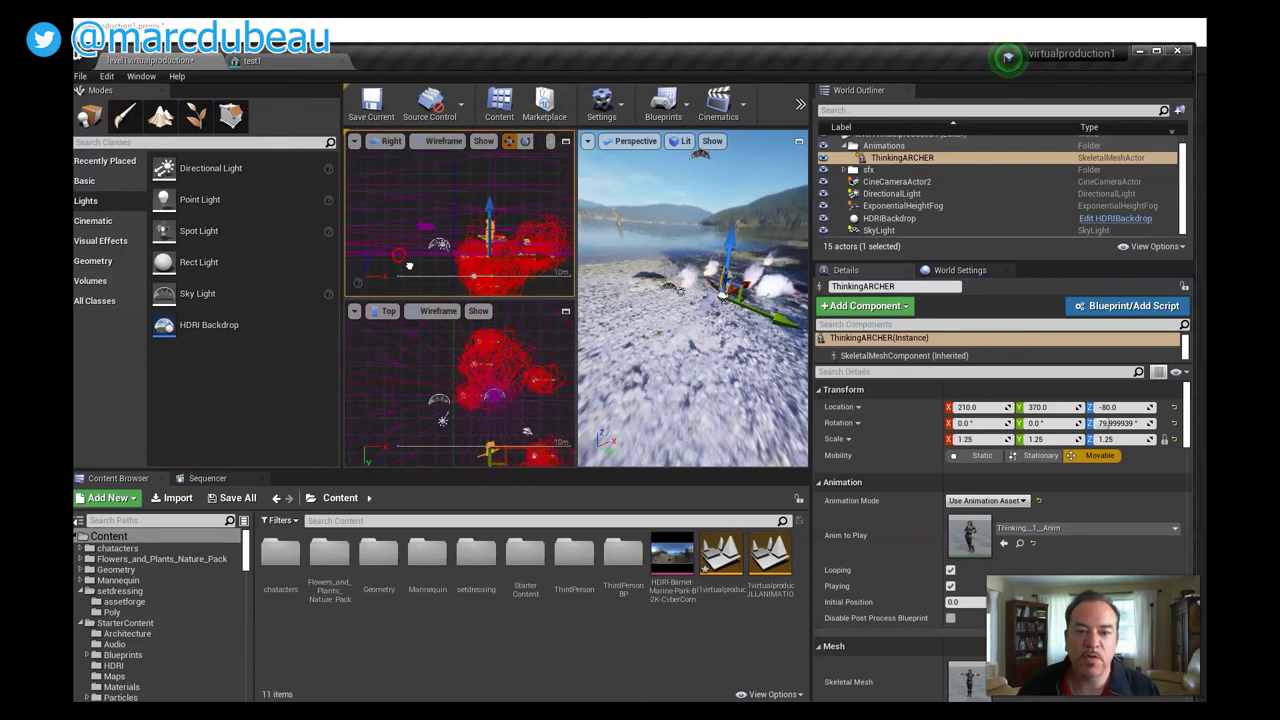